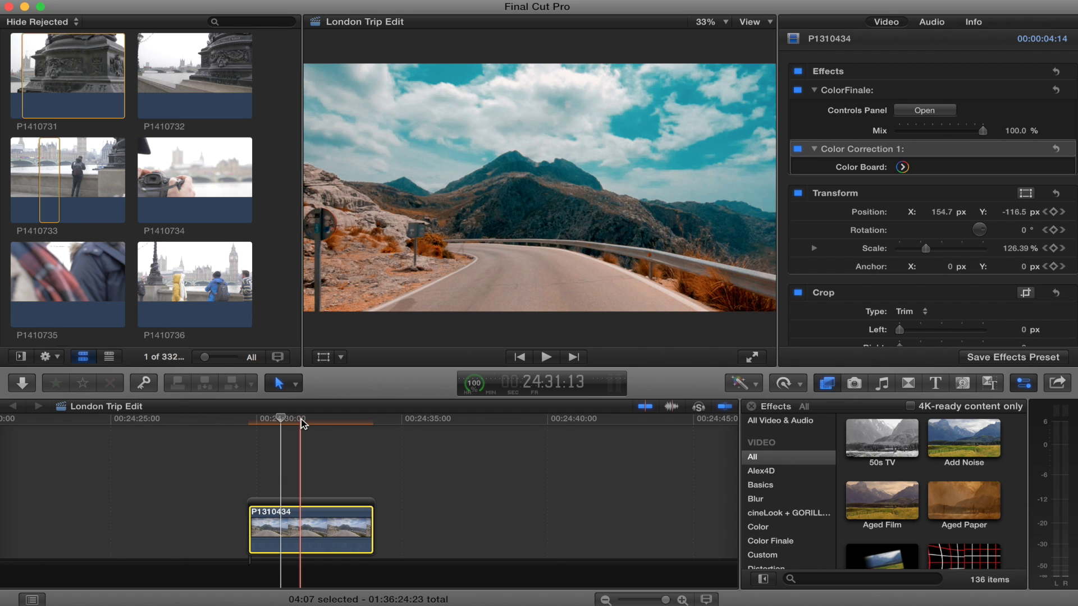
# Select road clip P1310434 and paste a copy above it as a connected clip
pyautogui.moveTo(296, 421)
pyautogui.mouseDown()
pyautogui.moveTo(324, 419)
pyautogui.moveTo(295, 419)
pyautogui.mouseUp()
pyautogui.click(308, 419)
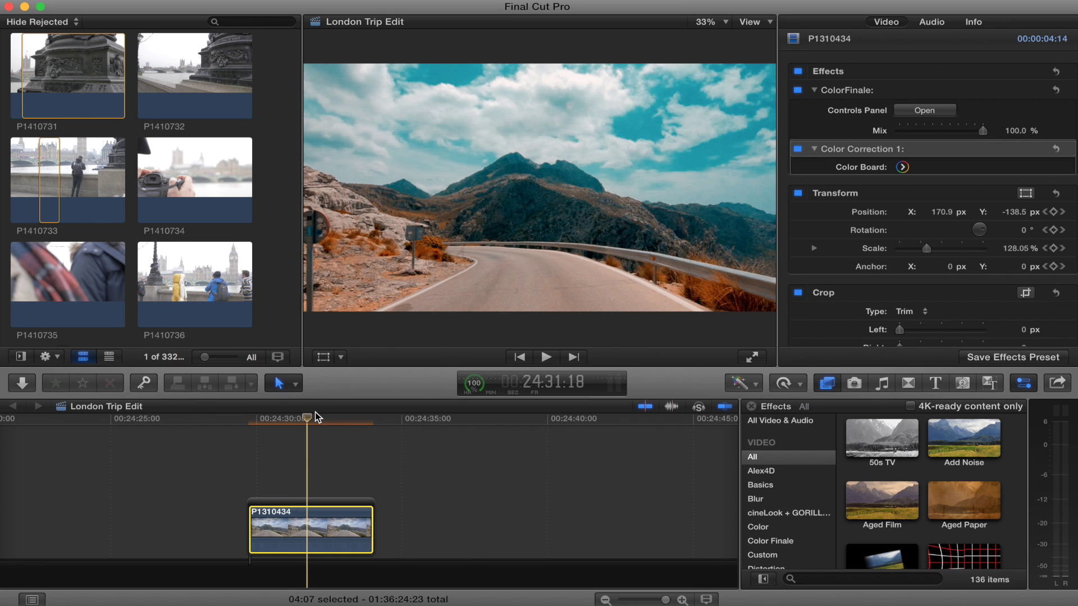
pyautogui.click(296, 418)
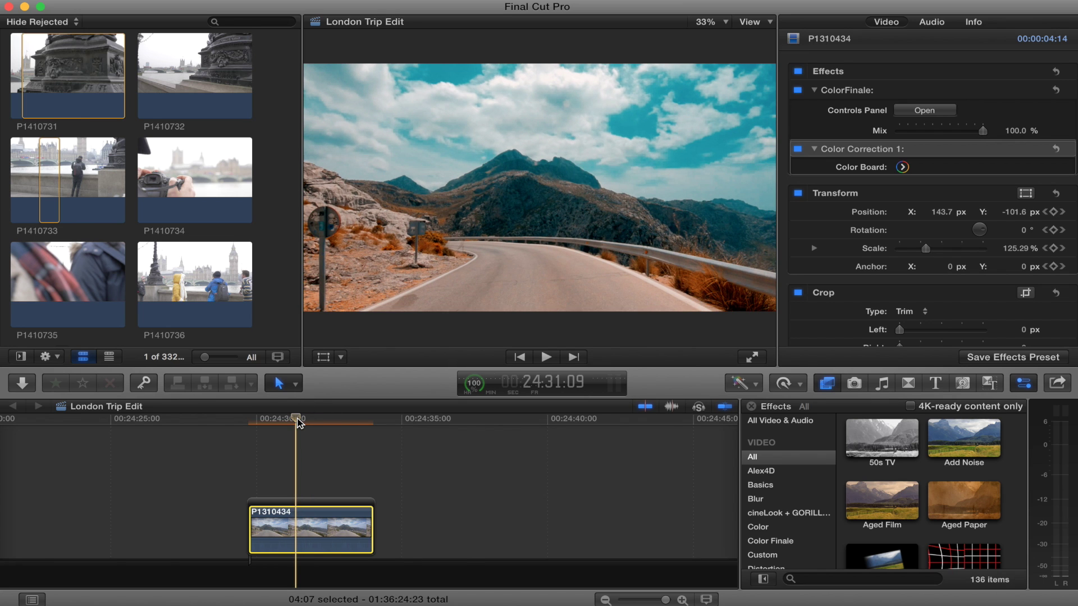
pyautogui.click(328, 421)
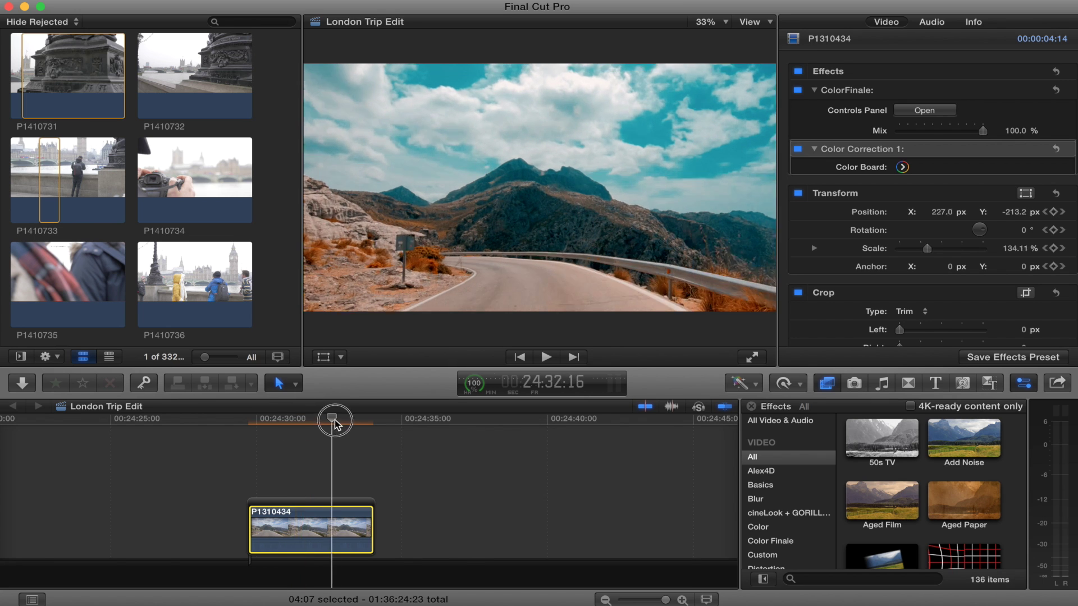
pyautogui.click(301, 483)
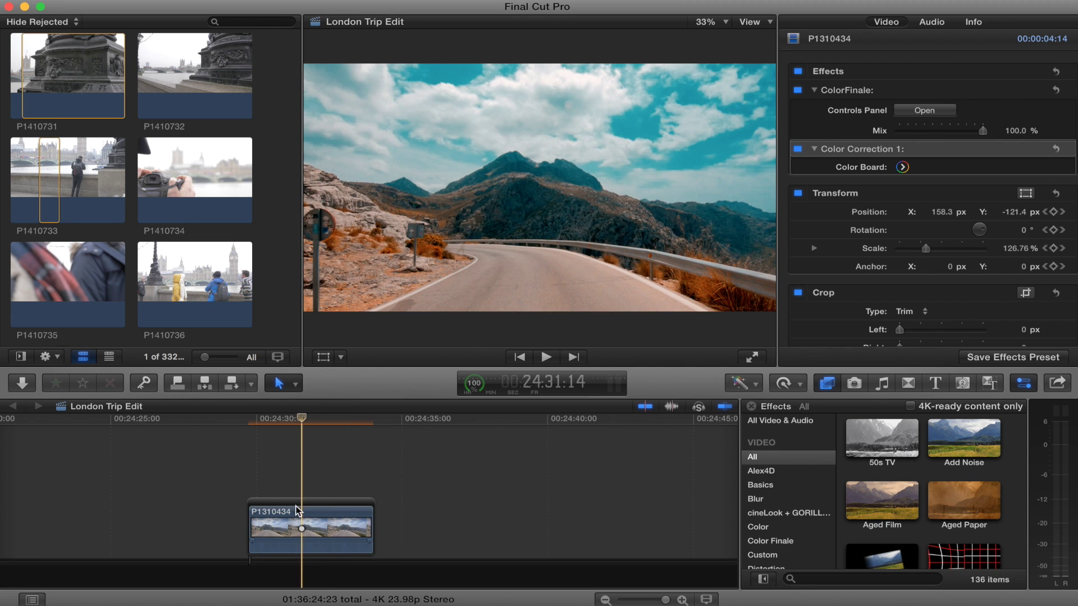
pyautogui.click(302, 528)
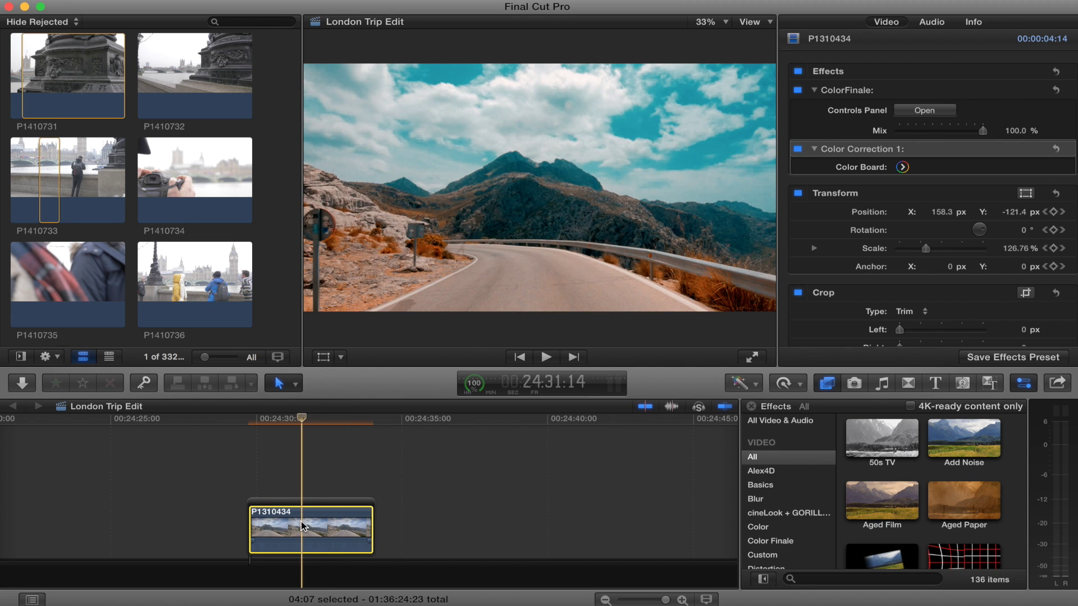
pyautogui.moveTo(301, 420); pyautogui.dragTo(248, 421)
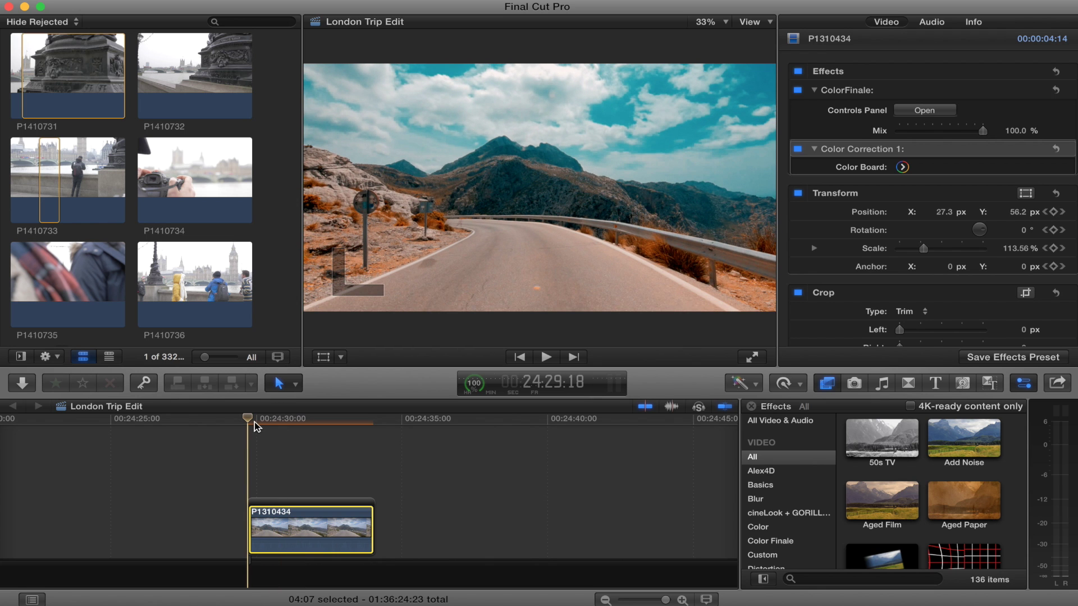
pyautogui.press('super+v')
# Apply the Draw Mask effect from the Masks category to the top copy of the clip
pyautogui.click(294, 466)
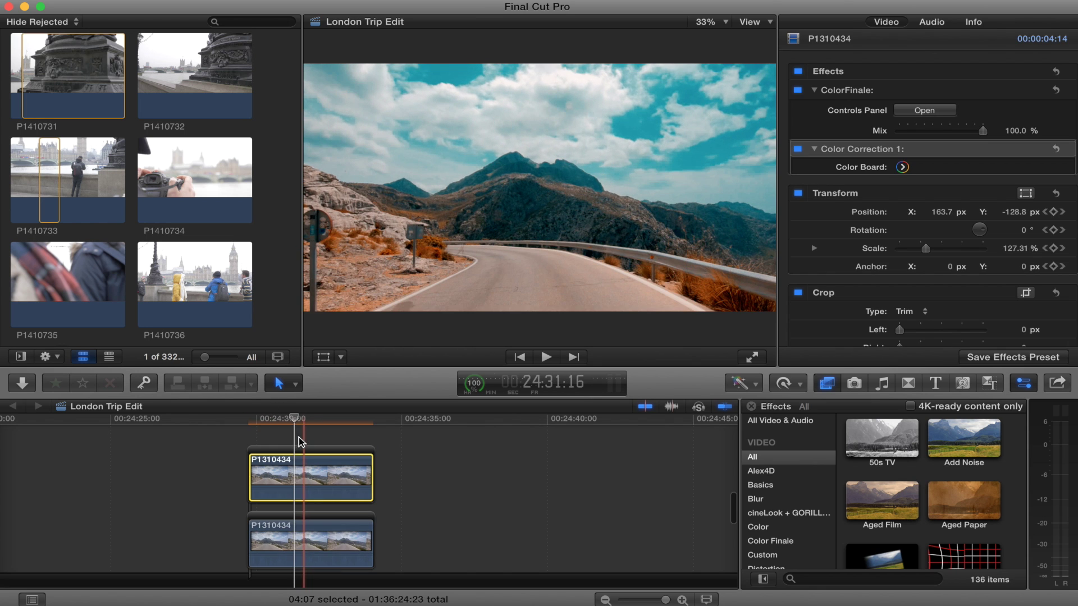
pyautogui.click(300, 420)
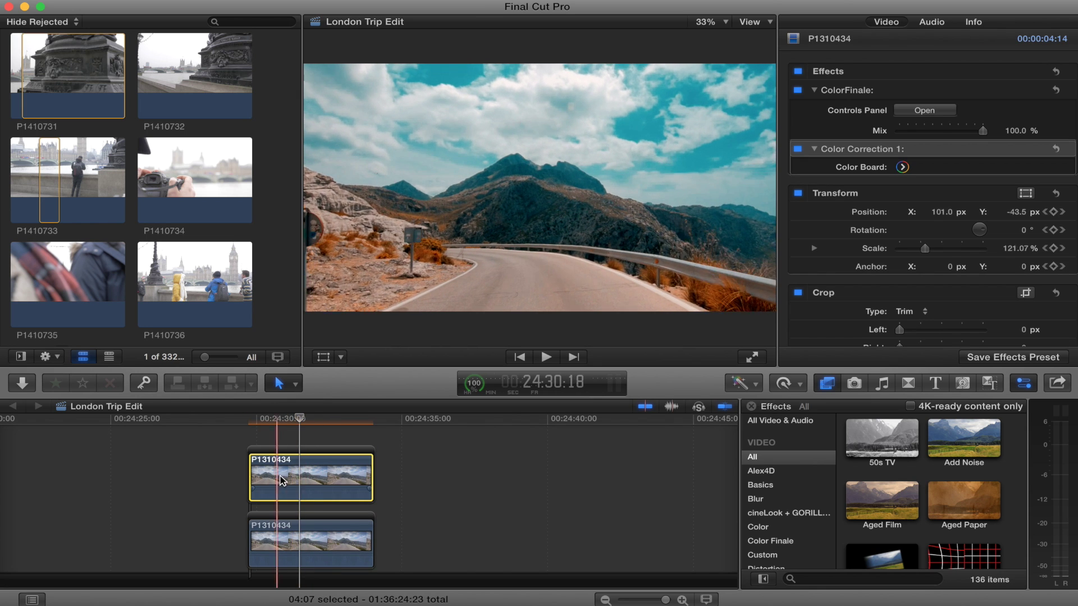
pyautogui.press('s')
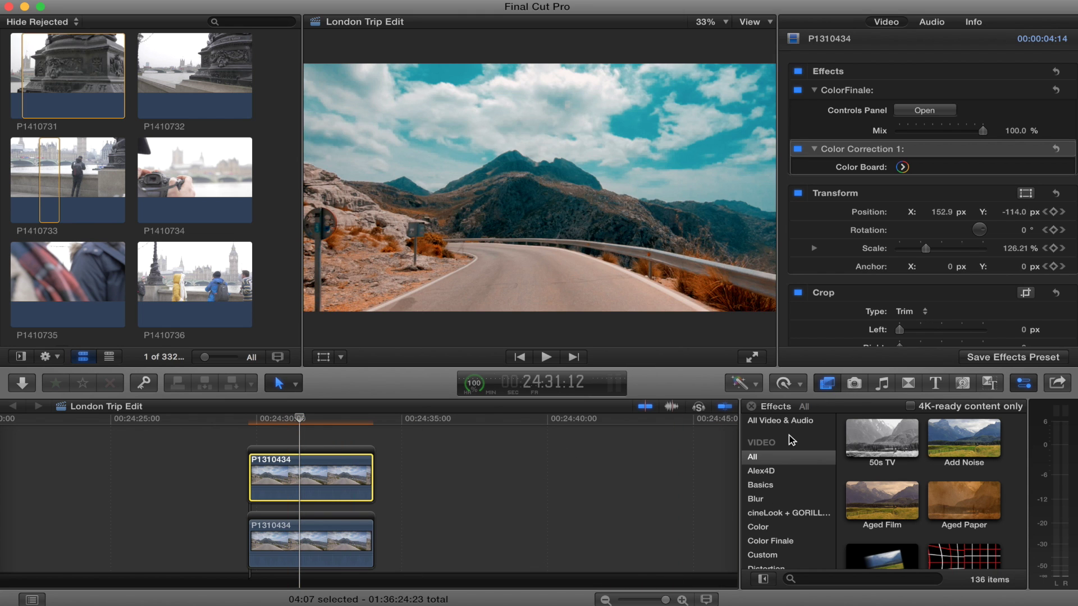
pyautogui.scroll(-5, 782, 513)
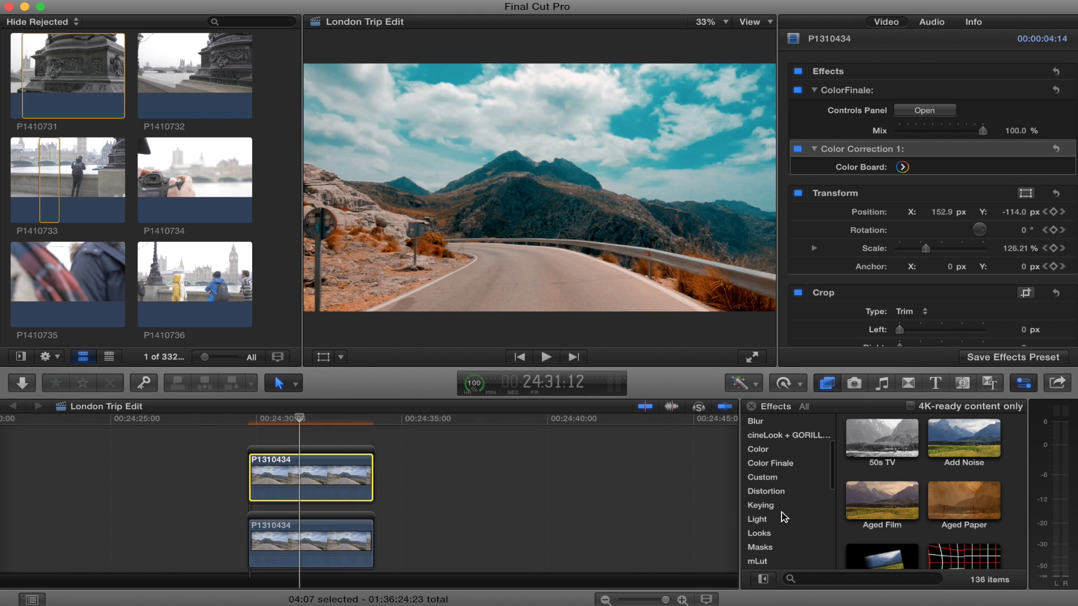
pyautogui.click(806, 531)
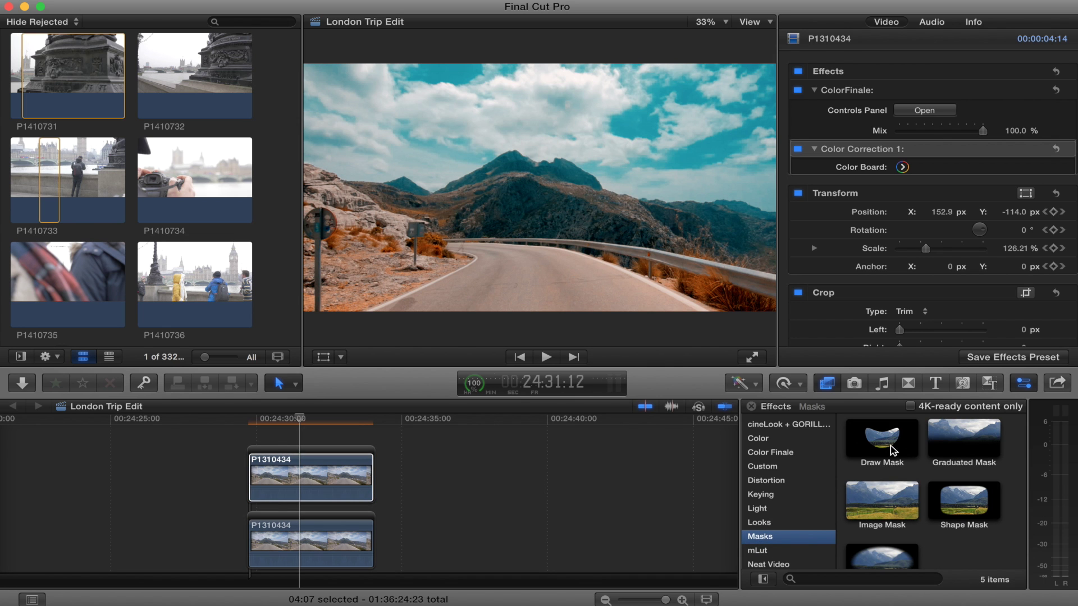
pyautogui.moveTo(892, 449)
pyautogui.mouseDown()
pyautogui.moveTo(549, 444)
pyautogui.moveTo(312, 479)
pyautogui.mouseUp()
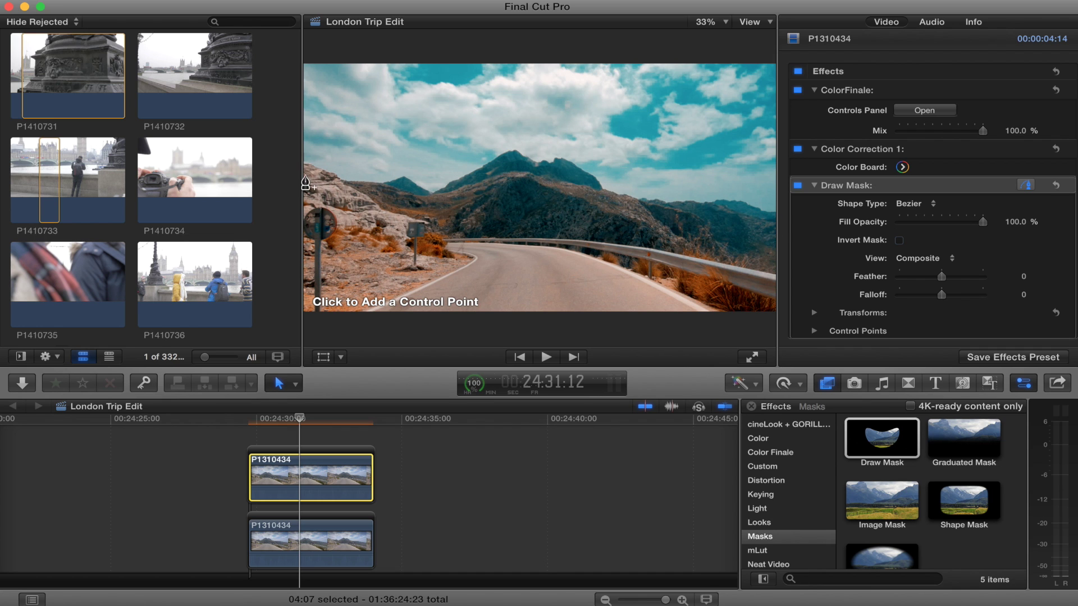
# Trace Draw Mask points along the mountain ridge from the frame's left edge to its right edge
pyautogui.click(306, 177)
pyautogui.click(338, 189)
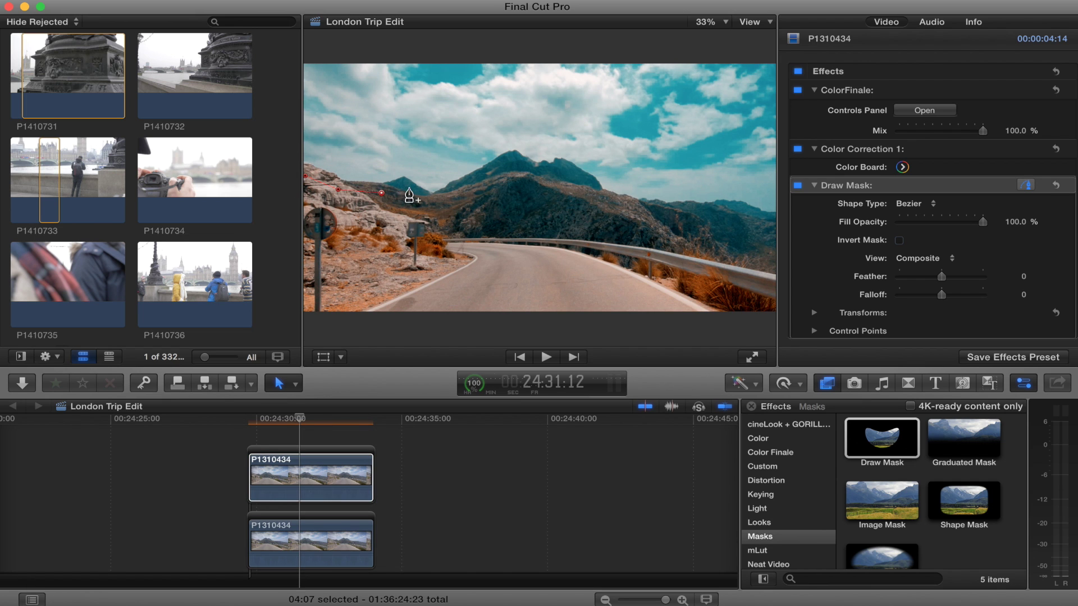
pyautogui.click(429, 203)
pyautogui.click(454, 196)
pyautogui.click(474, 184)
pyautogui.click(497, 171)
pyautogui.click(515, 163)
pyautogui.click(536, 175)
pyautogui.click(564, 169)
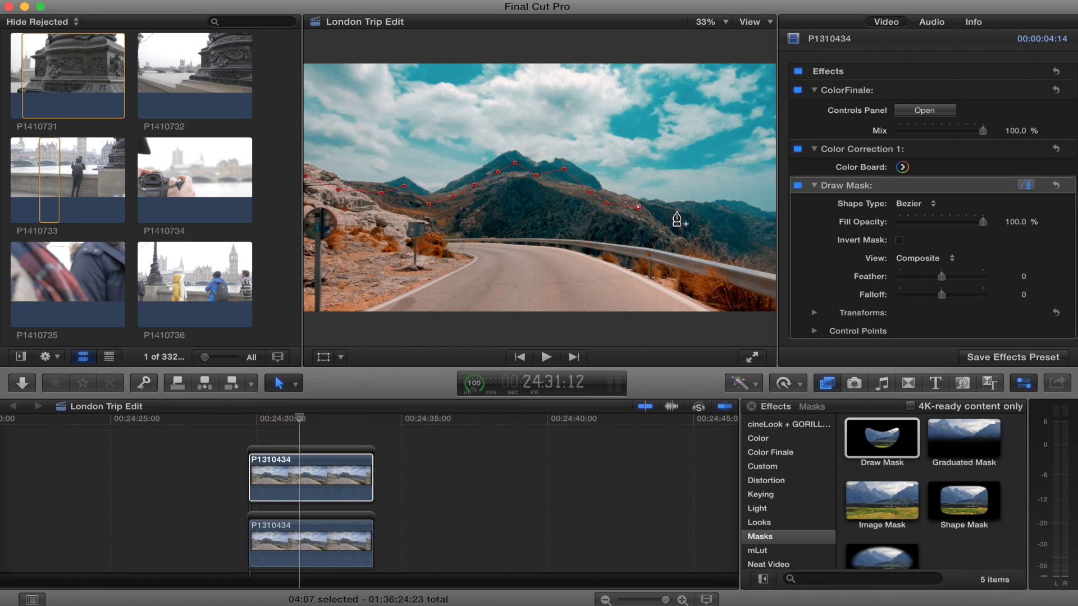
pyautogui.click(677, 212)
pyautogui.click(706, 214)
# Add mask corners beyond and below the frame, then close the shape at its first point
pyautogui.click(731, 211)
pyautogui.click(762, 224)
pyautogui.press('super+minus')
pyautogui.click(357, 189)
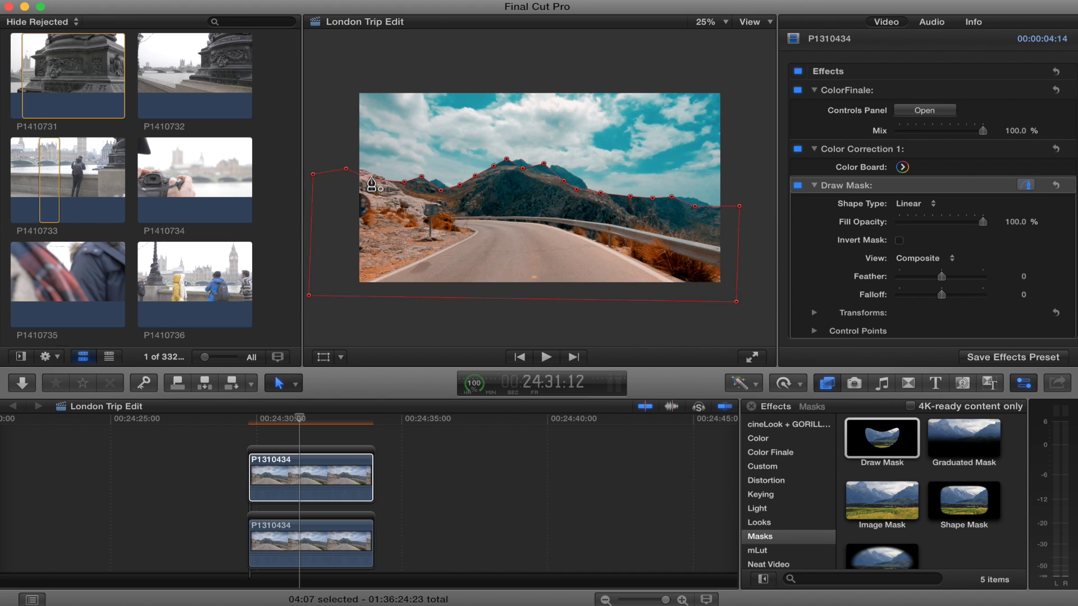
pyautogui.press('super+equal')
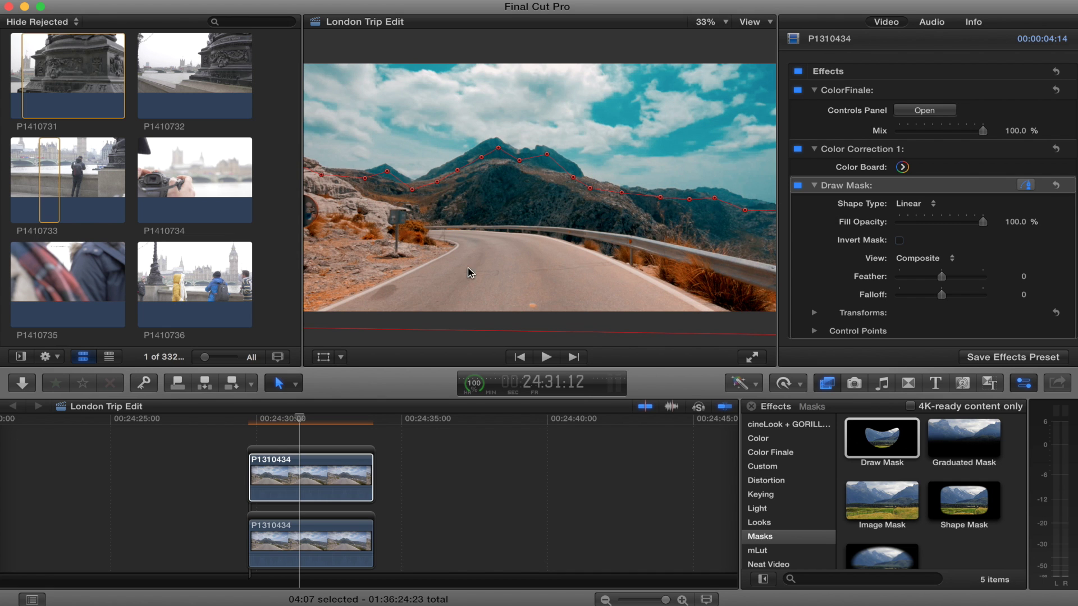
pyautogui.moveTo(283, 418)
pyautogui.mouseDown()
pyautogui.moveTo(261, 421)
pyautogui.moveTo(363, 429)
pyautogui.moveTo(306, 418)
pyautogui.mouseUp()
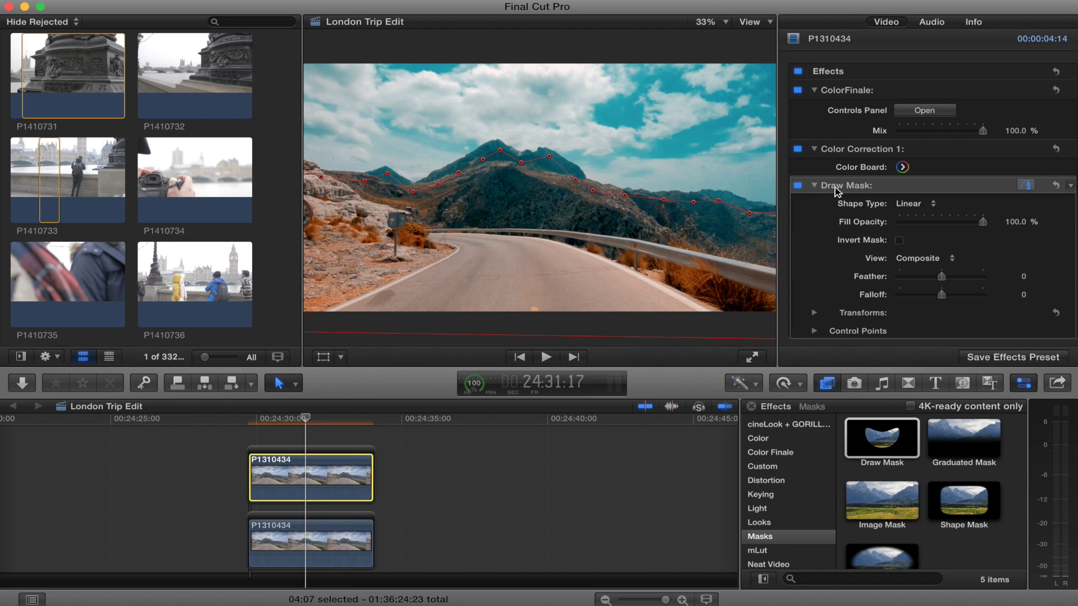
# Add a Position keyframe in the Draw Mask's Transforms settings
pyautogui.scroll(-3, 973, 263)
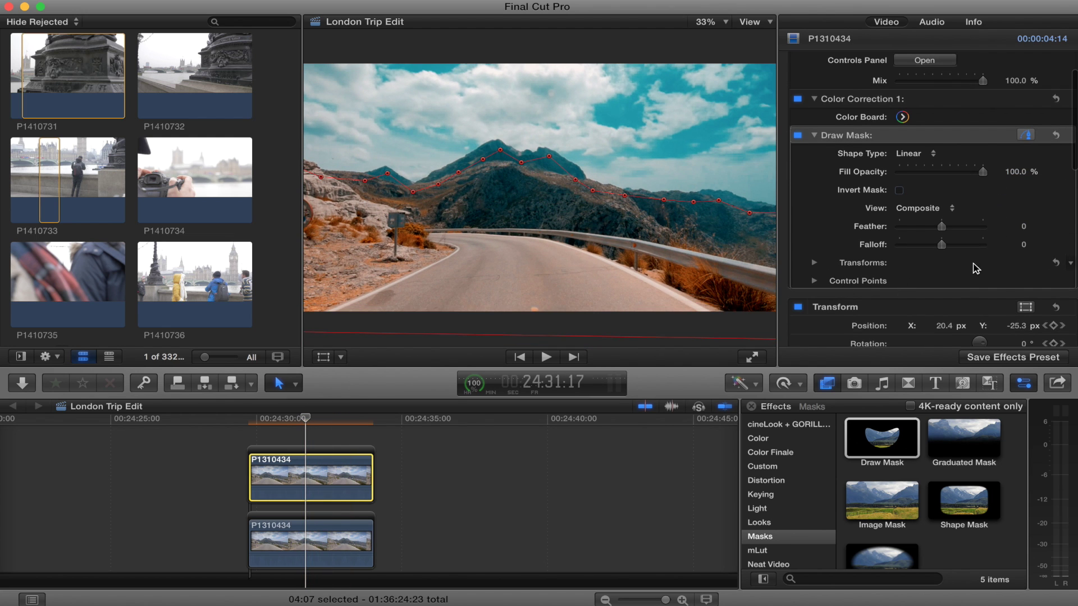
pyautogui.click(815, 262)
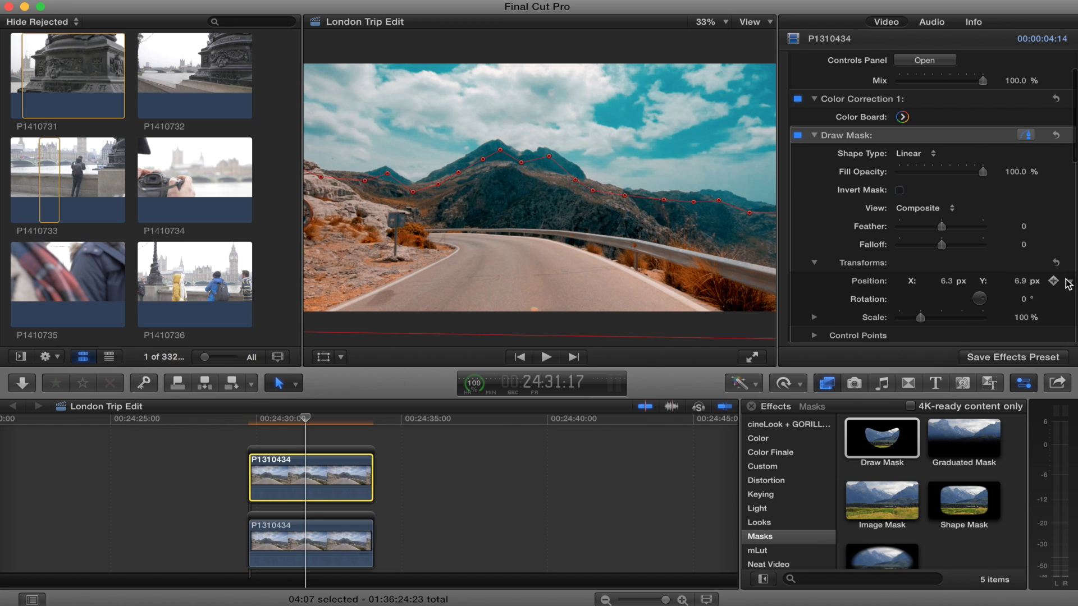
pyautogui.click(1053, 280)
pyautogui.press('Left')
pyautogui.scroll(-1, 858, 311)
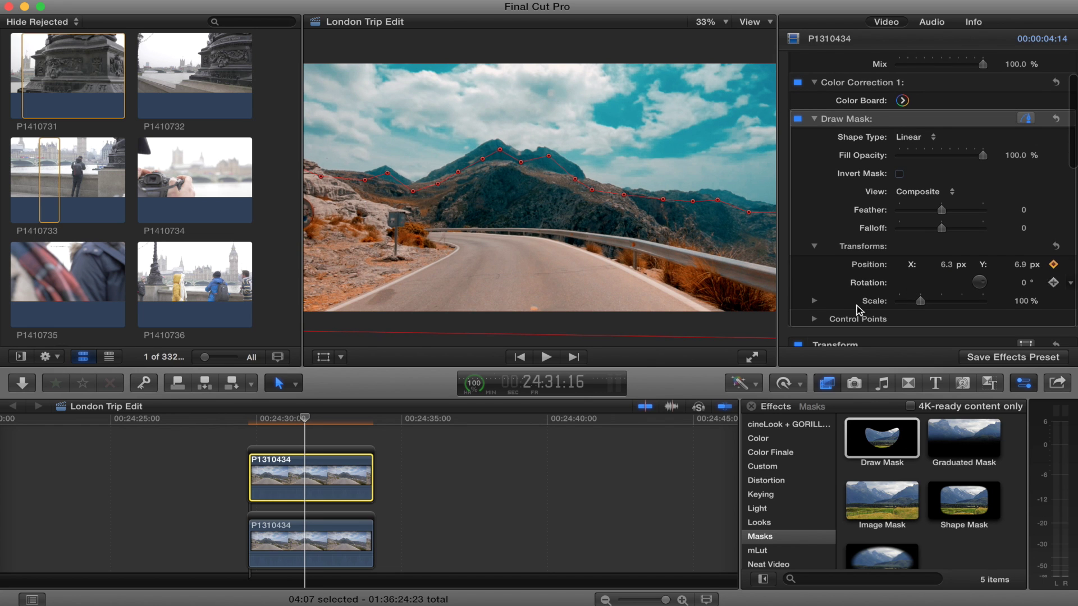
pyautogui.click(814, 319)
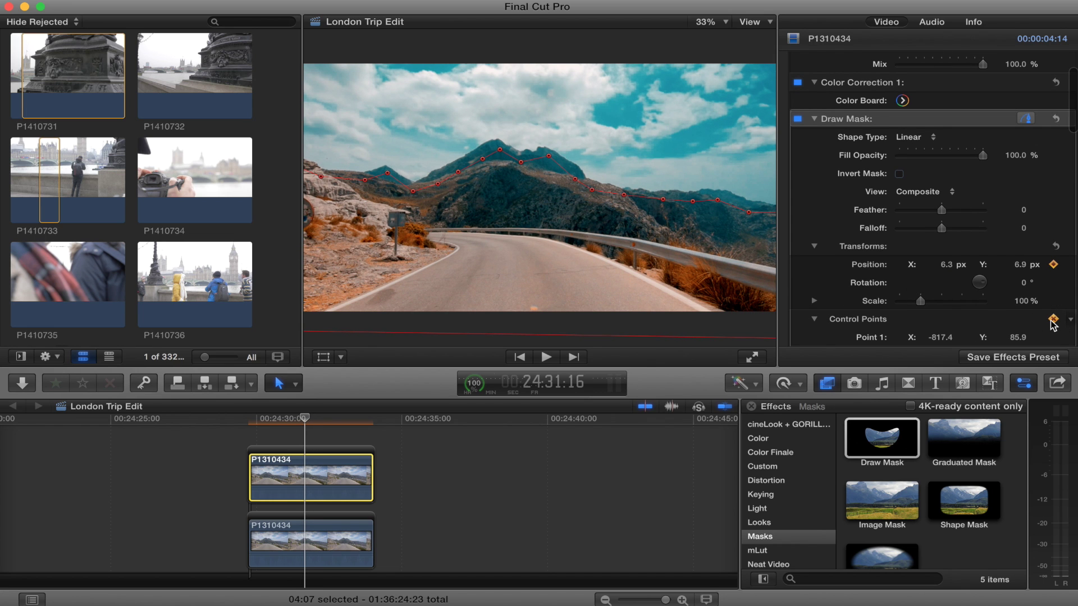
# At a later frame, shift the mask left to realign it with the ridge and review the tracking
pyautogui.moveTo(304, 418); pyautogui.dragTo(359, 421)
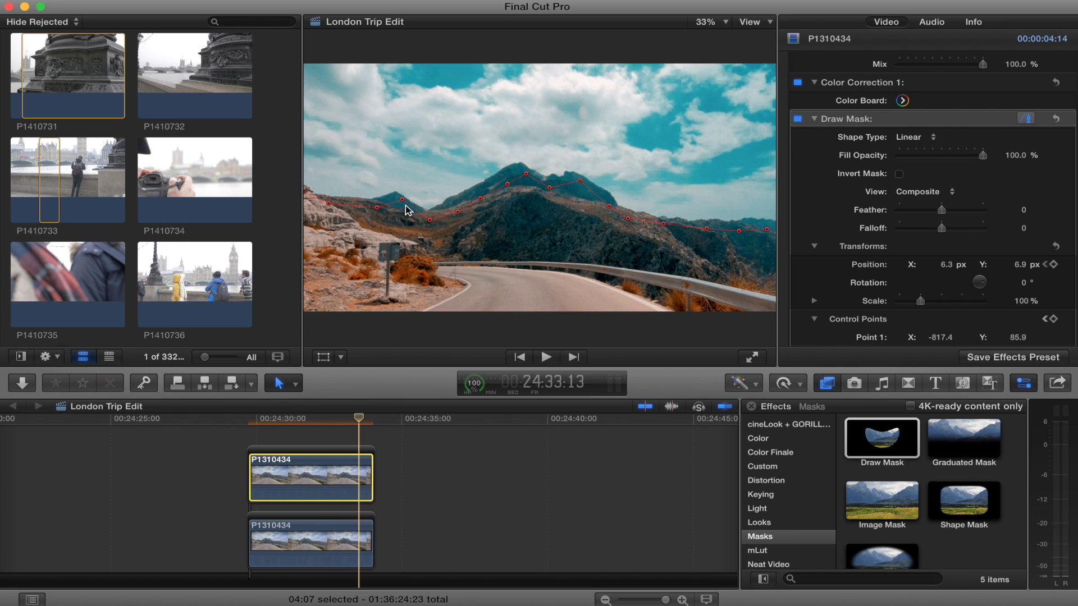
pyautogui.moveTo(399, 235); pyautogui.dragTo(393, 236)
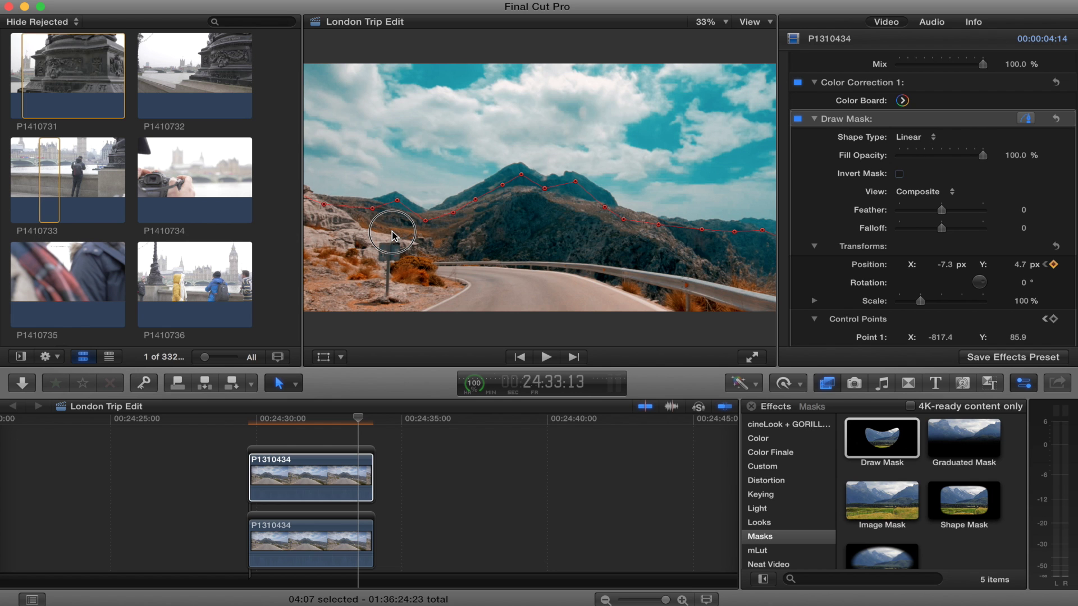
pyautogui.click(313, 423)
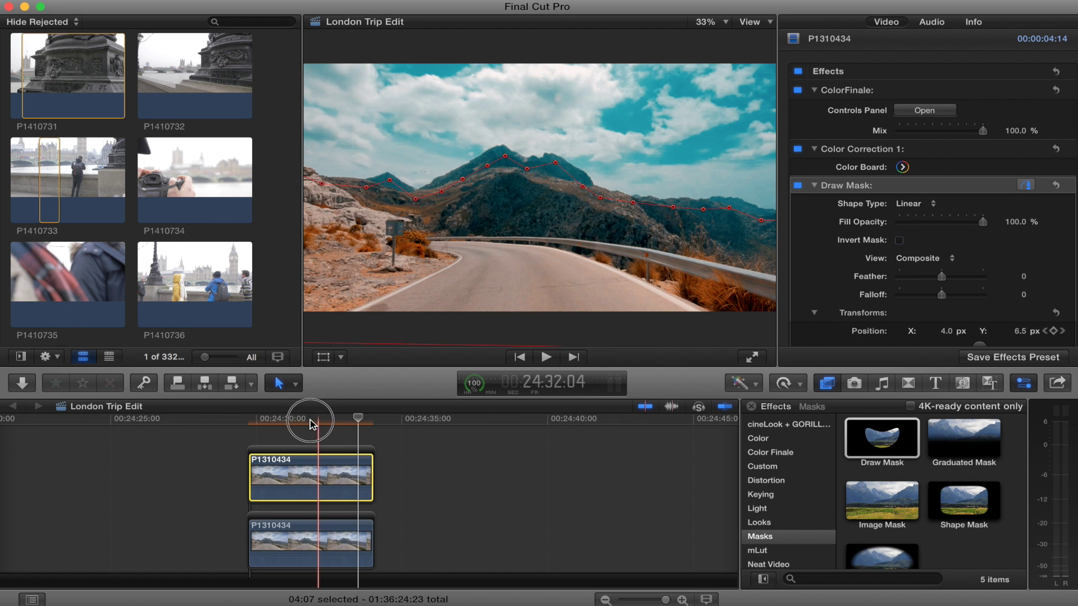
pyautogui.click(328, 425)
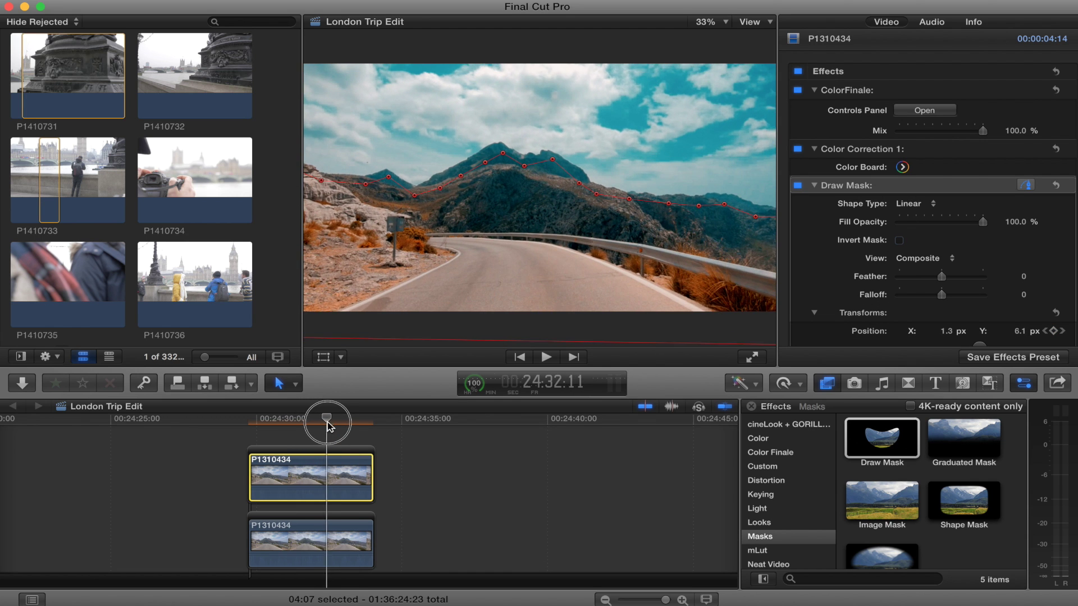
pyautogui.moveTo(327, 425); pyautogui.dragTo(369, 430)
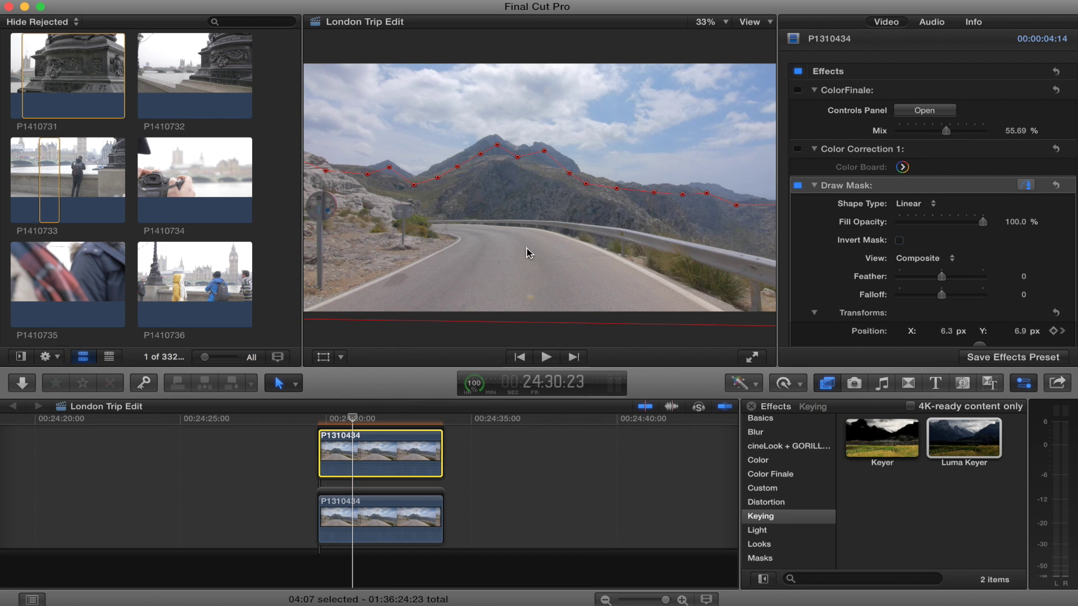
pyautogui.click(359, 520)
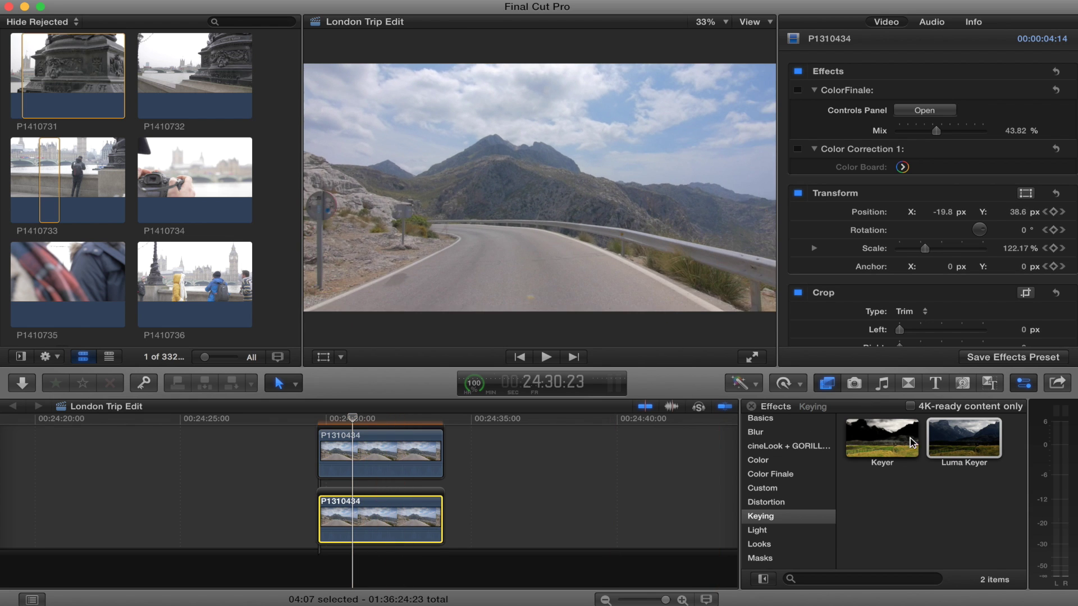
pyautogui.click(964, 444)
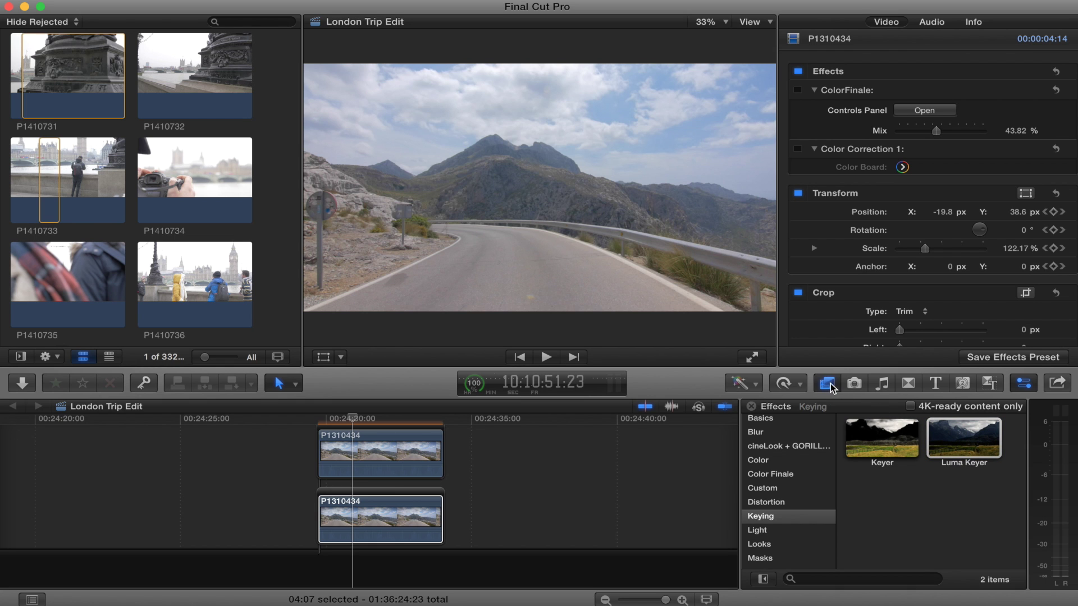
pyautogui.moveTo(942, 464); pyautogui.dragTo(376, 521)
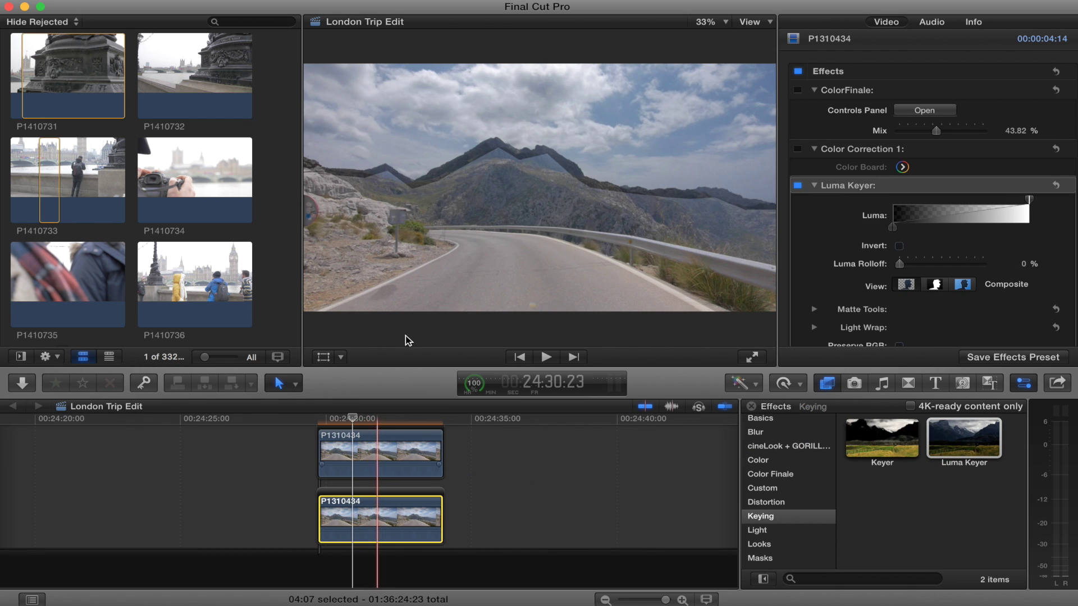
pyautogui.moveTo(1032, 206); pyautogui.dragTo(865, 205)
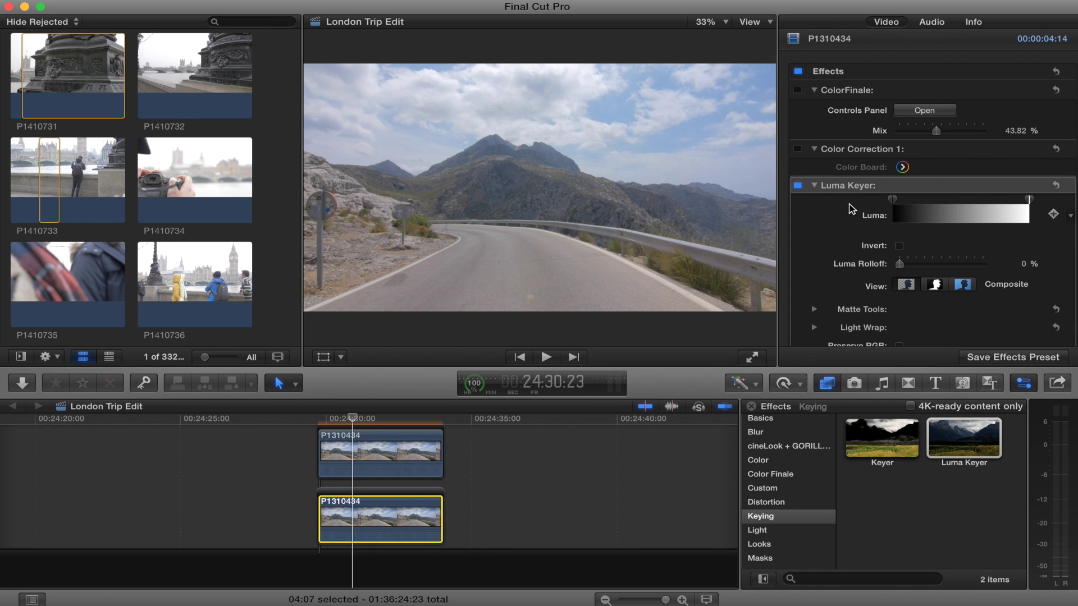
pyautogui.click(798, 186)
pyautogui.click(798, 186)
pyautogui.click(798, 186)
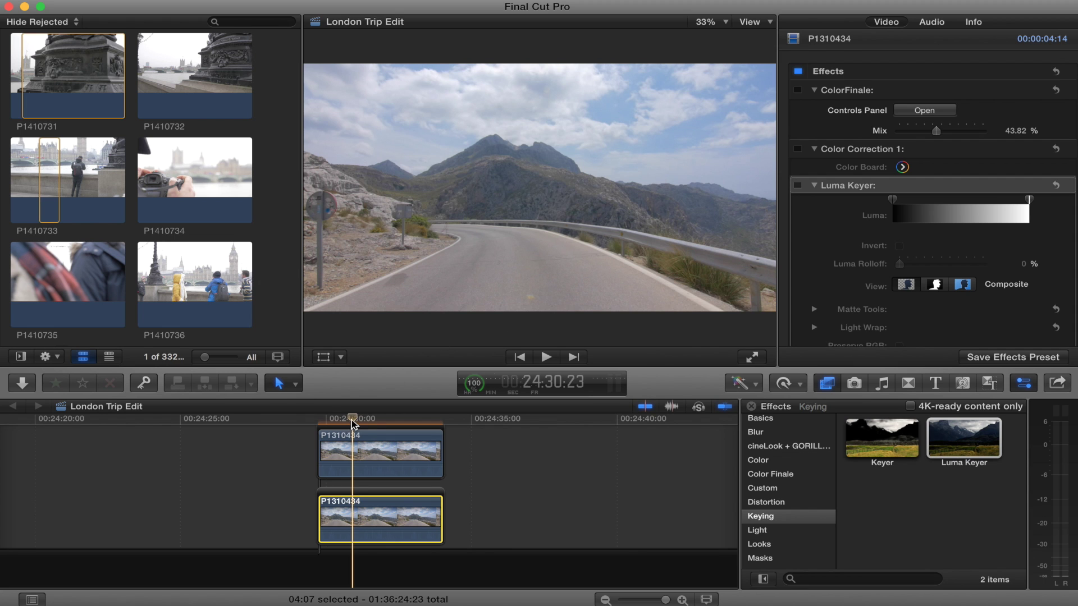
pyautogui.moveTo(351, 419); pyautogui.dragTo(350, 419)
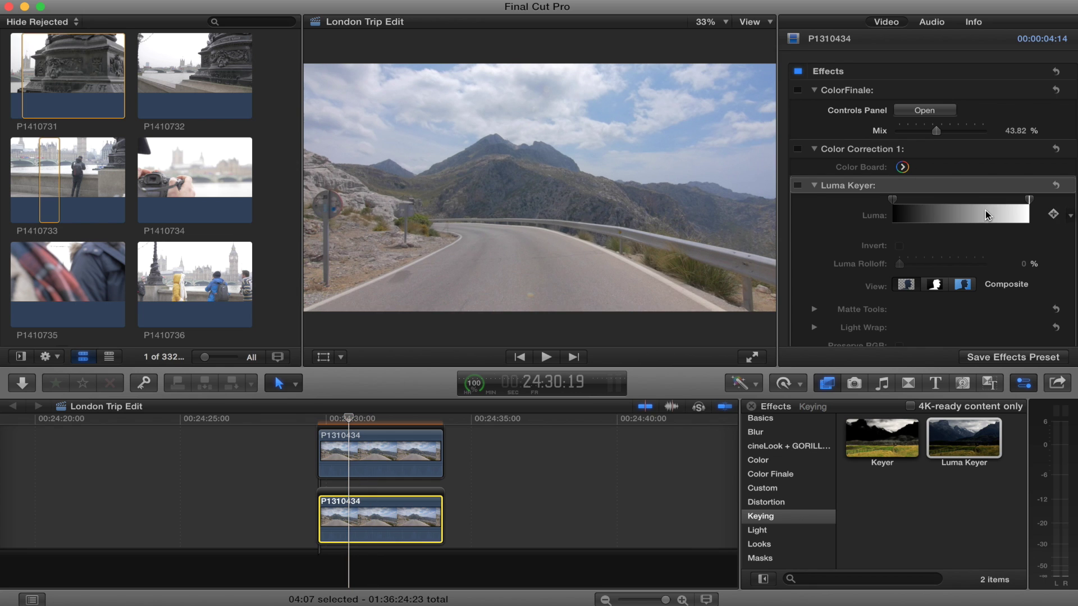
pyautogui.click(798, 185)
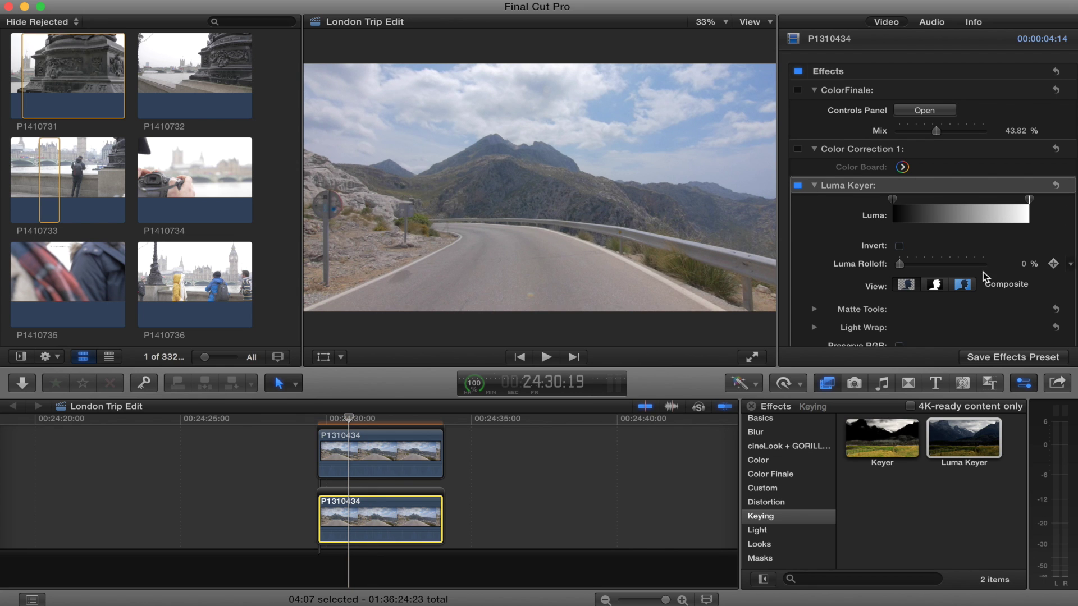
# Keyframe the Luma range, then at 24:32 narrow the luma handles and set Luma Rolloff to 60%
pyautogui.click(1054, 216)
pyautogui.moveTo(349, 419); pyautogui.dragTo(402, 421)
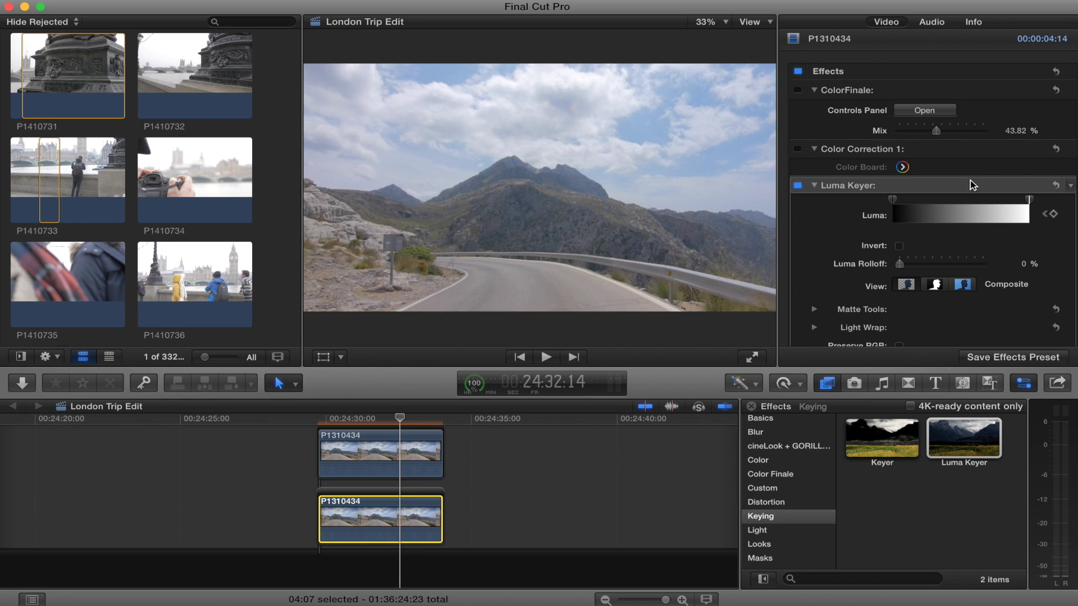
pyautogui.moveTo(1029, 203); pyautogui.dragTo(980, 205)
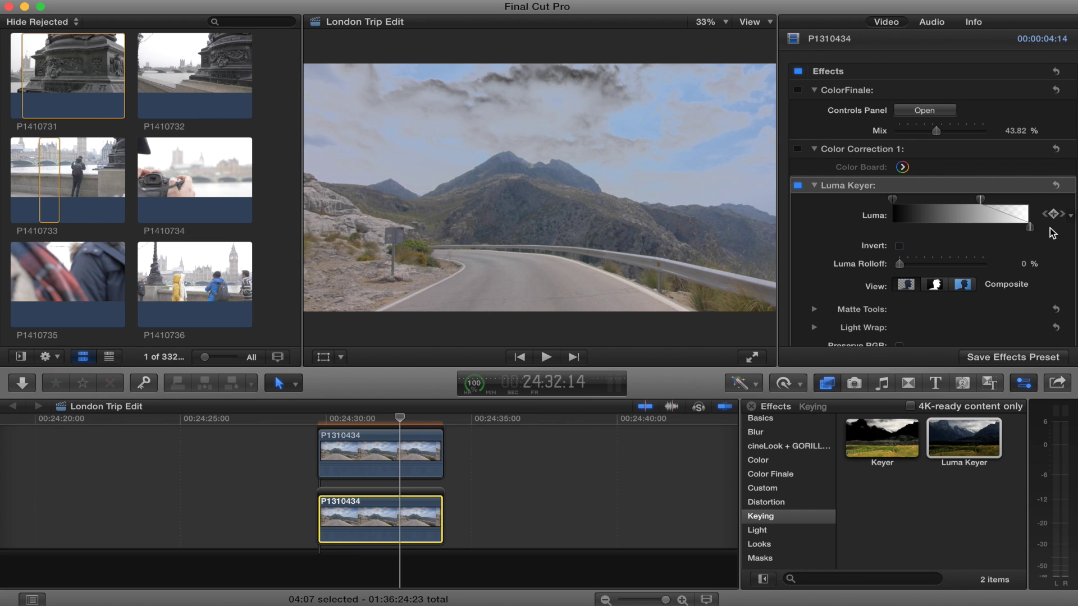
pyautogui.moveTo(1029, 231); pyautogui.dragTo(974, 202)
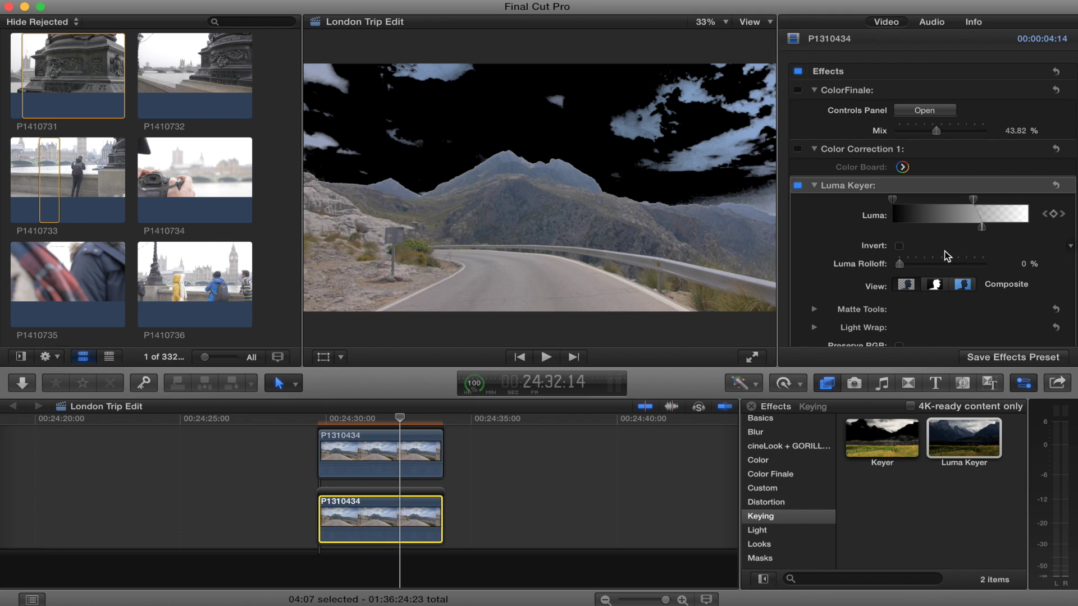
pyautogui.moveTo(914, 267); pyautogui.dragTo(950, 269)
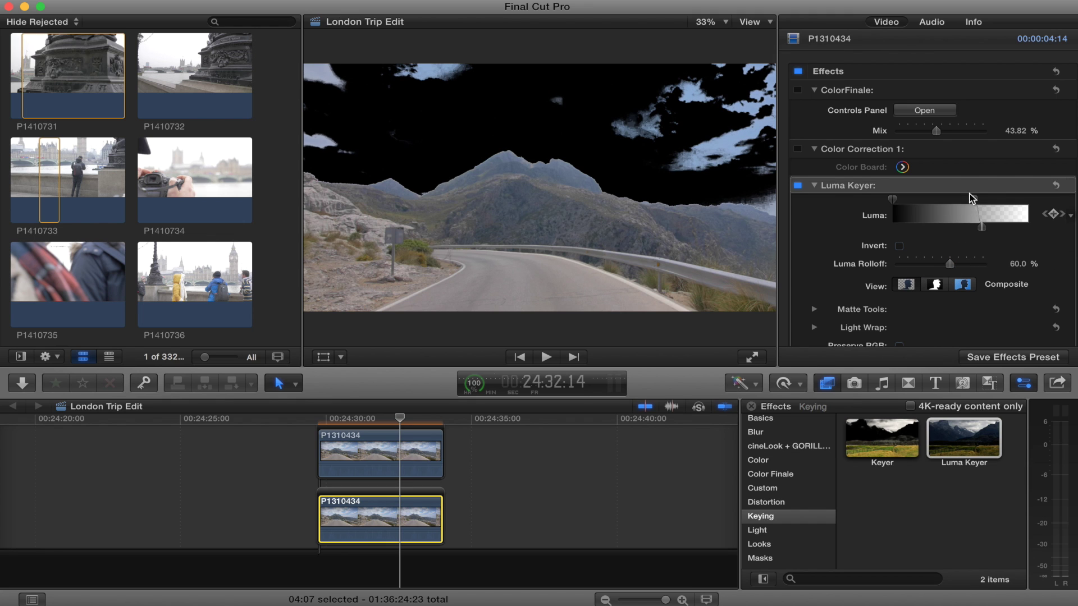
pyautogui.moveTo(971, 204); pyautogui.dragTo(948, 203)
pyautogui.scroll(-3, 895, 273)
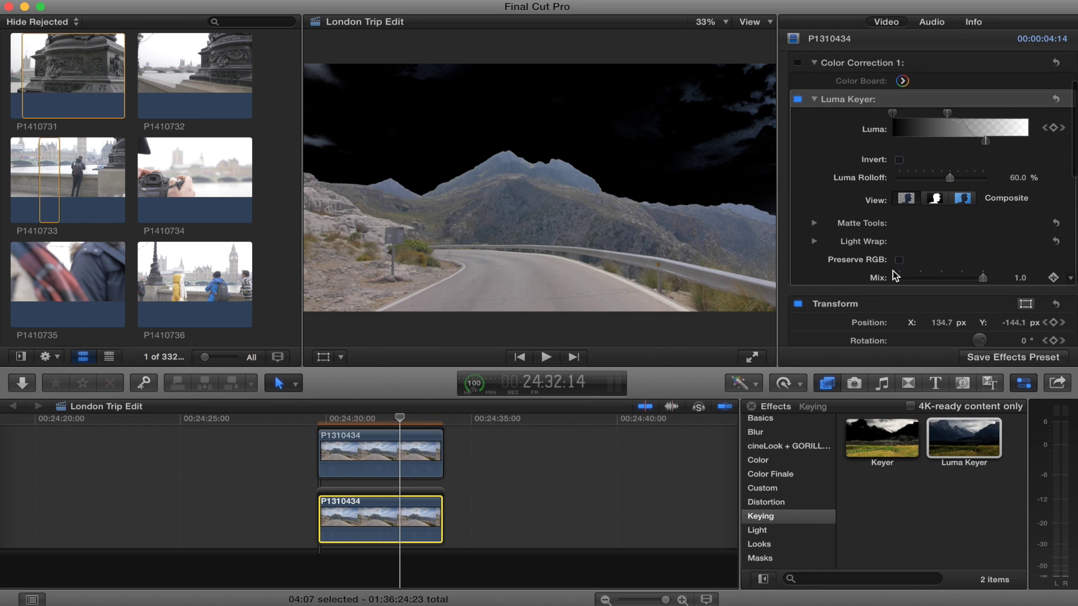
# In Matte Tools, raise the Levels black point to 0.29 and lower the white point to 0.46
pyautogui.click(814, 224)
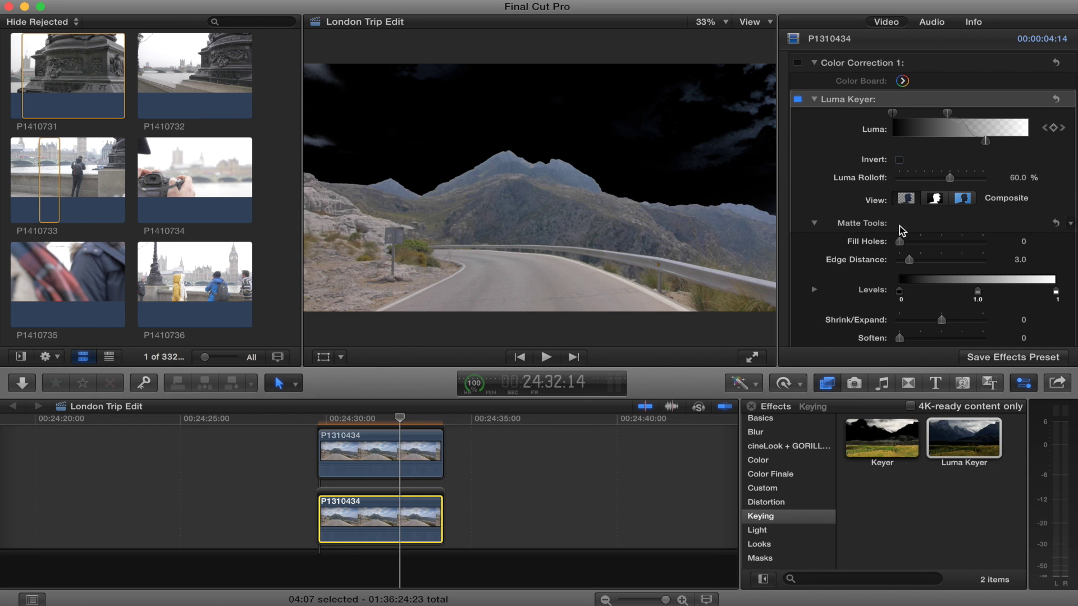
pyautogui.moveTo(899, 297); pyautogui.dragTo(925, 296)
pyautogui.moveTo(1055, 294); pyautogui.dragTo(947, 299)
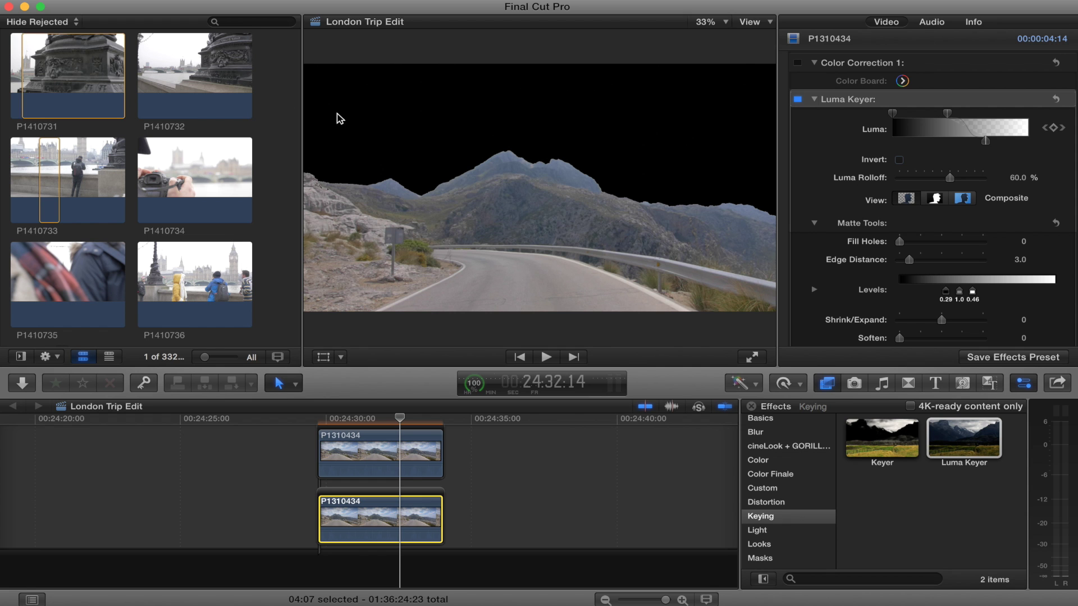
pyautogui.click(358, 420)
pyautogui.press('space')
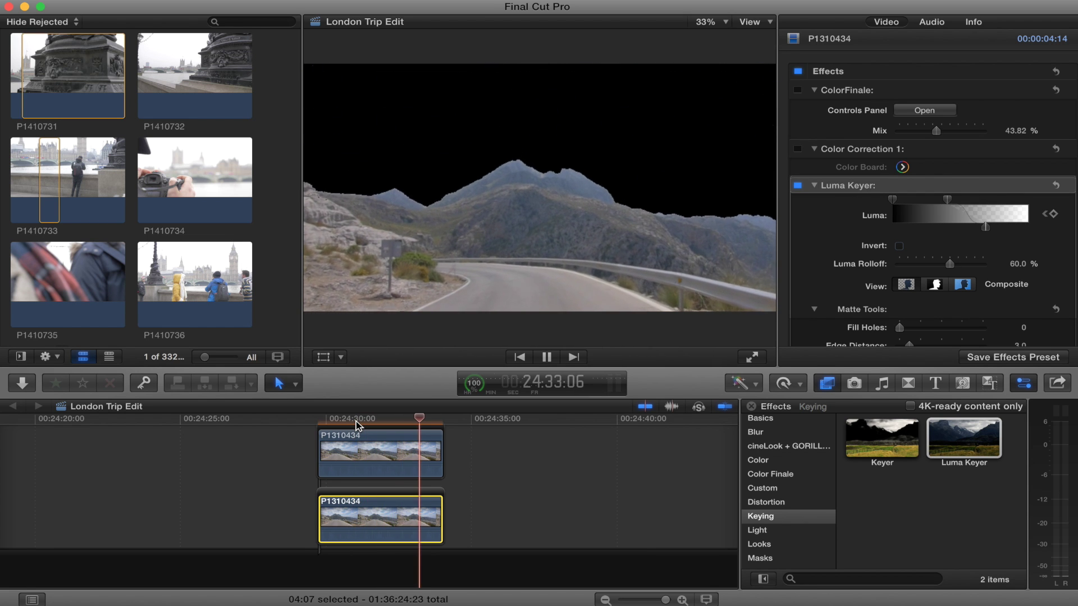
pyautogui.click(356, 425)
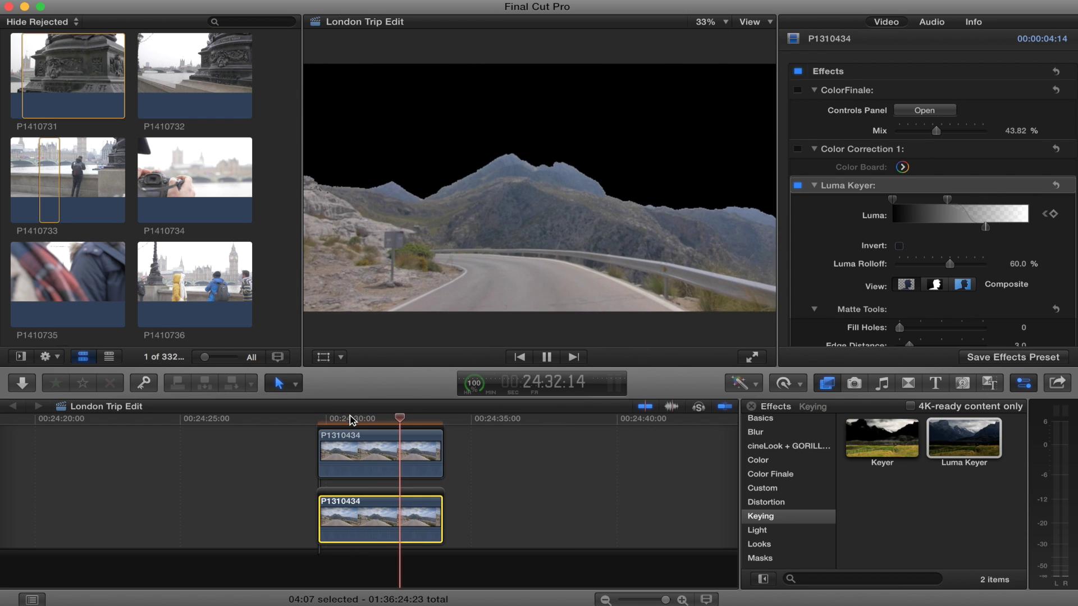
pyautogui.press('space')
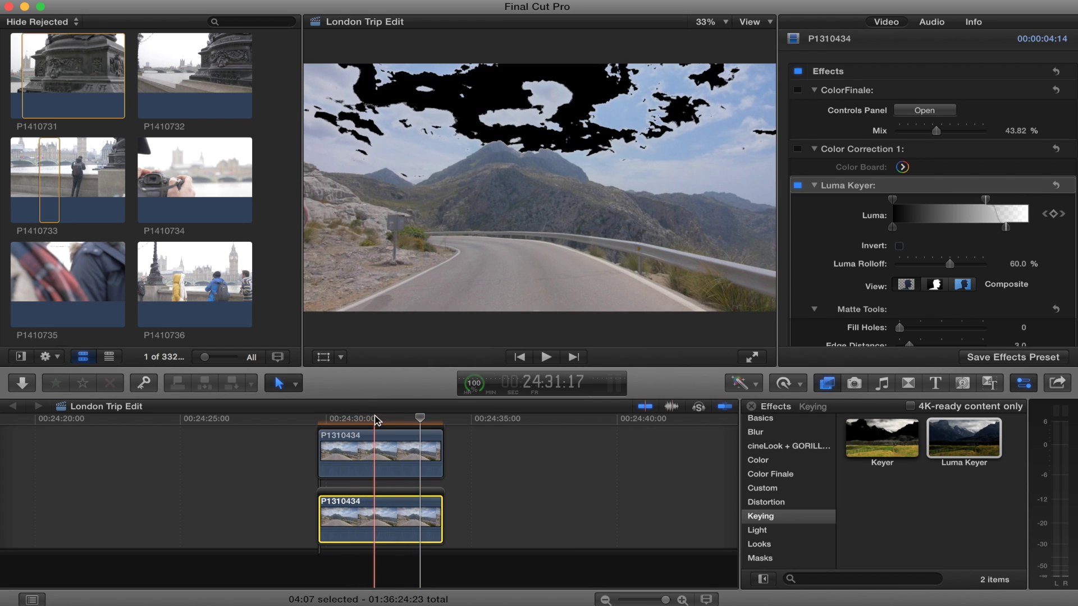
pyautogui.click(398, 418)
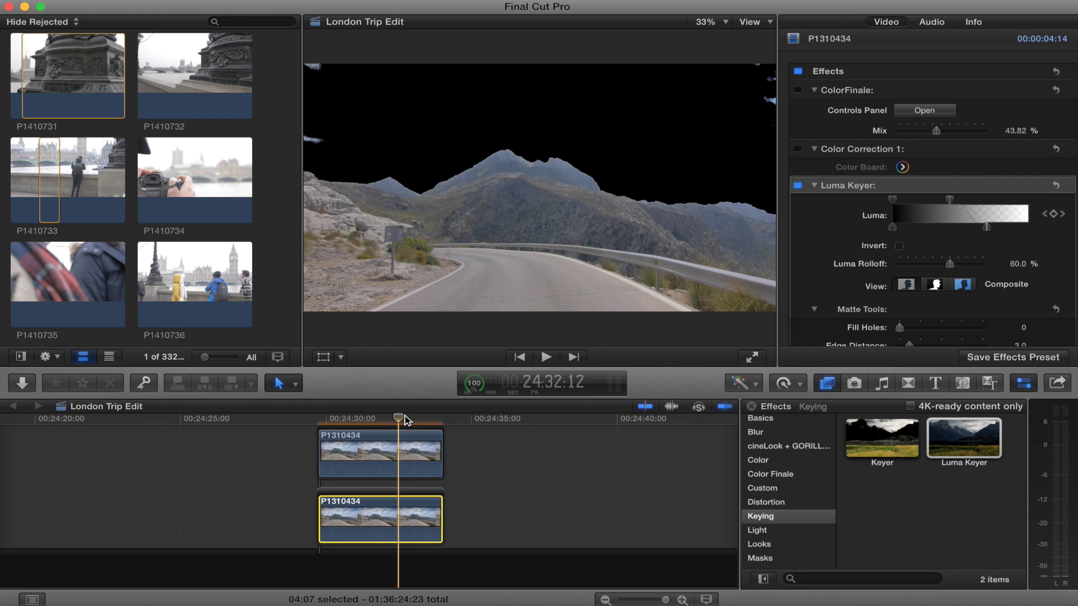
pyautogui.click(413, 419)
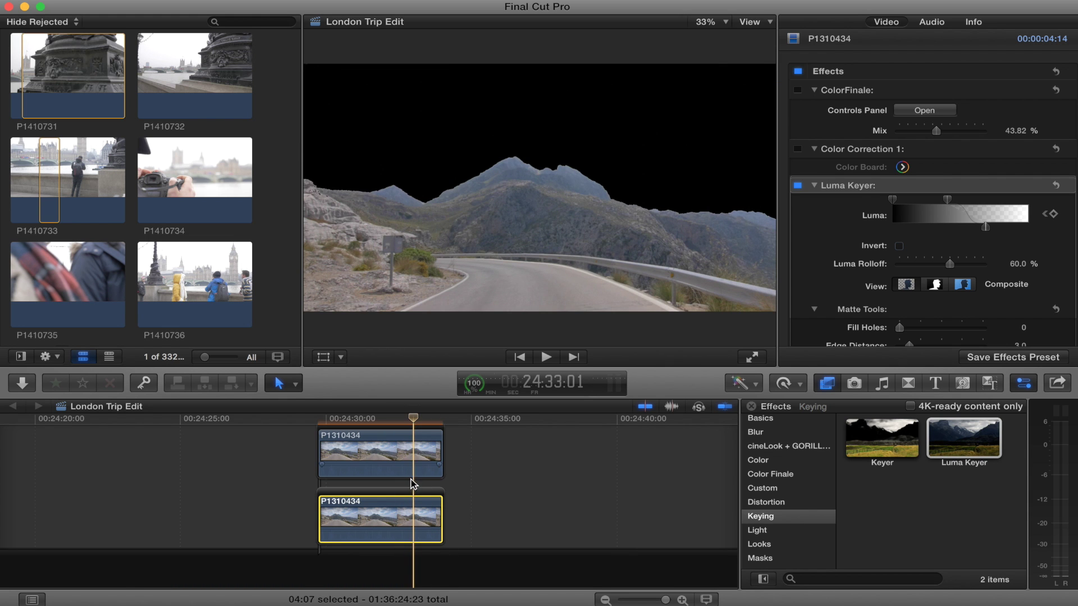
# Add galaxy-2048x1152.jpg from Downloads to the timeline and place it beneath the road clip
pyautogui.click(945, 588)
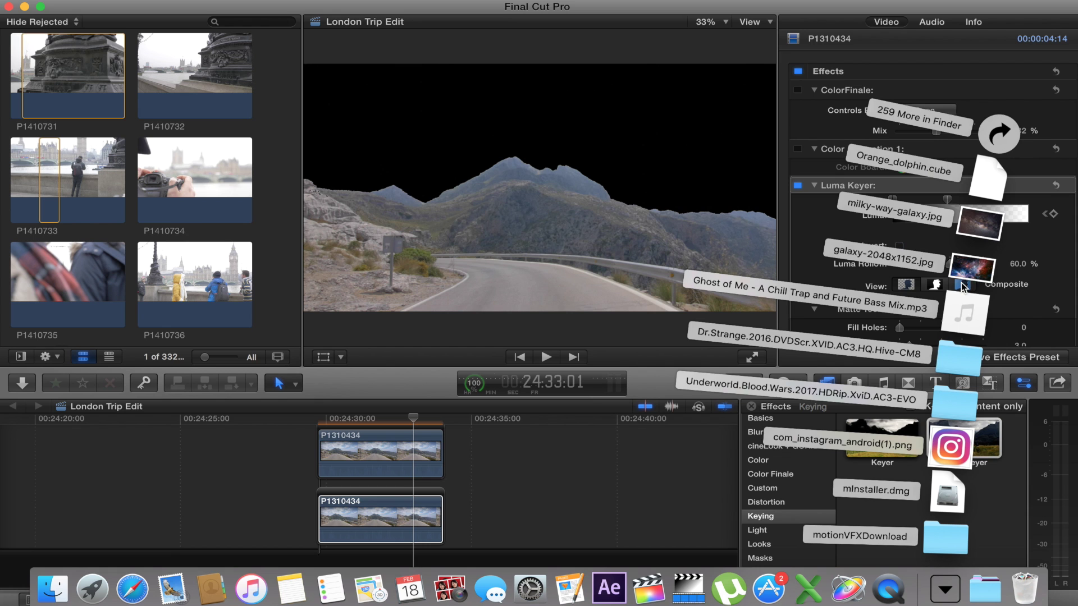
pyautogui.moveTo(975, 272); pyautogui.dragTo(489, 502)
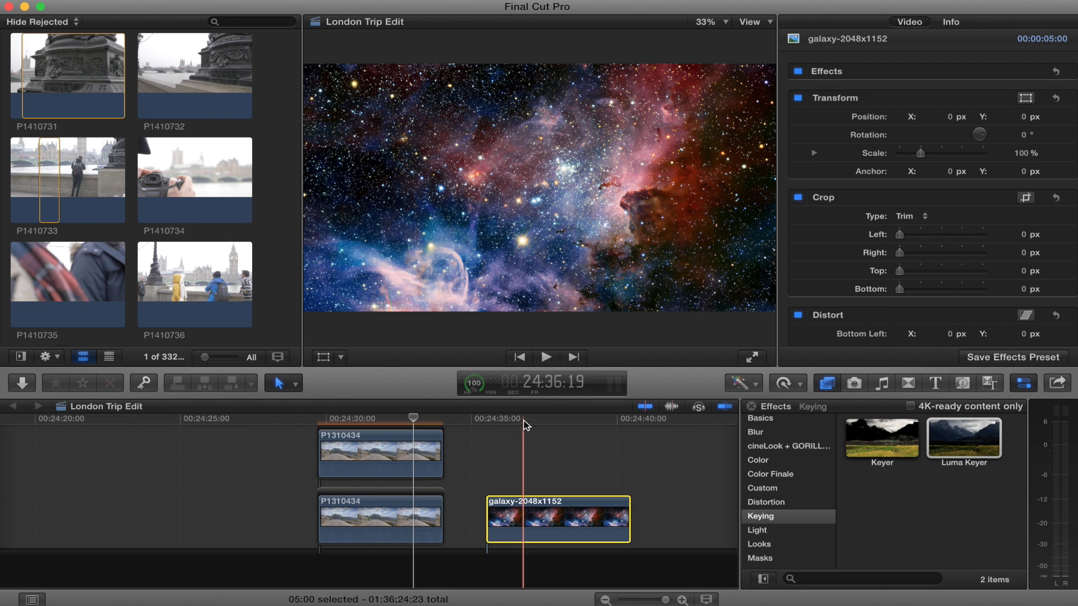
pyautogui.click(528, 420)
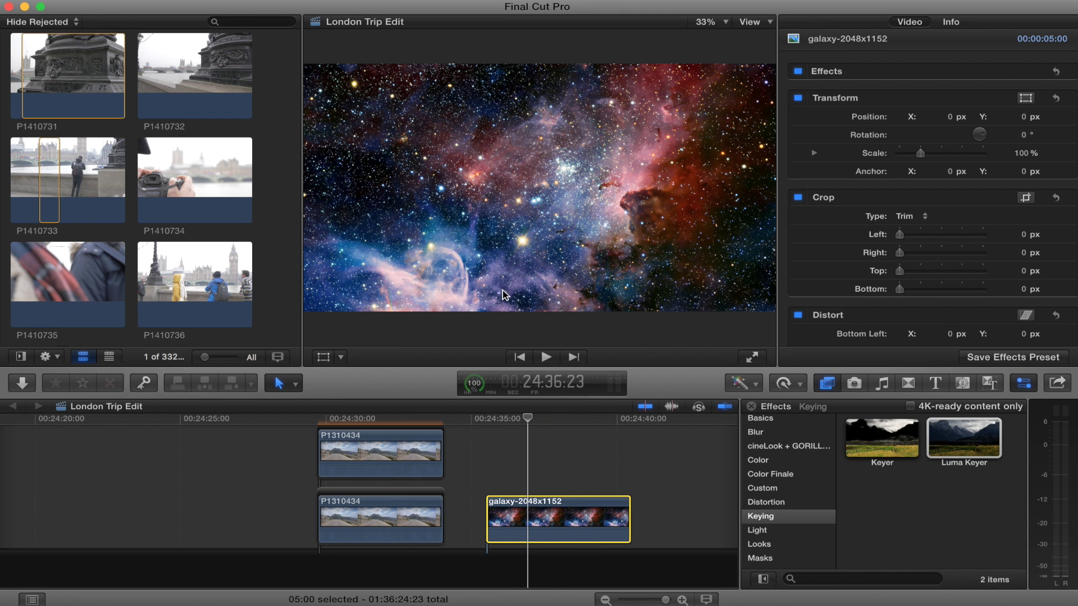
pyautogui.moveTo(559, 523); pyautogui.dragTo(552, 522)
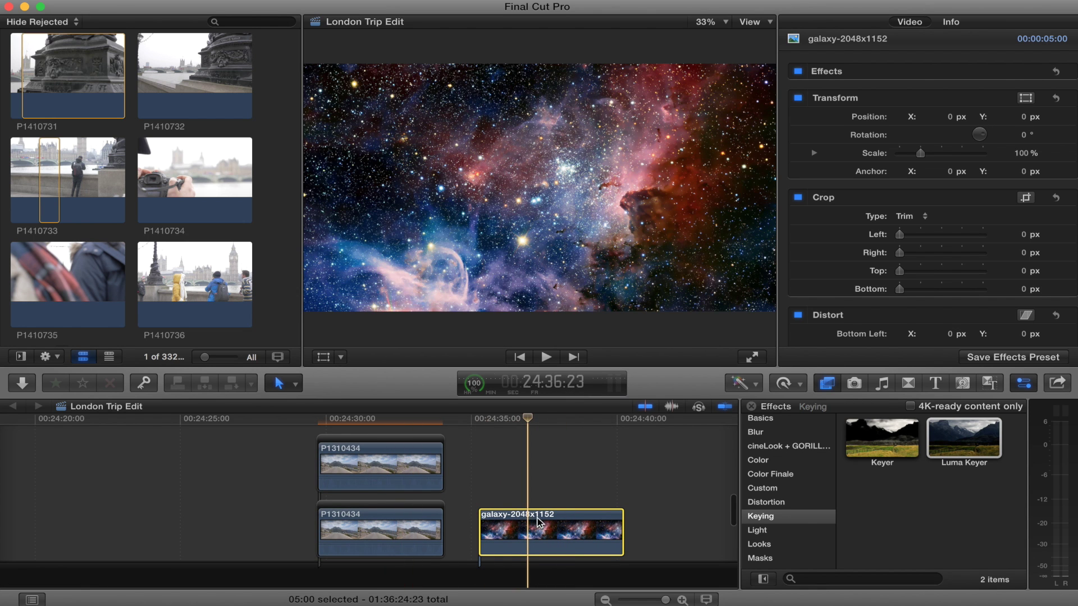
pyautogui.moveTo(534, 531); pyautogui.dragTo(372, 532)
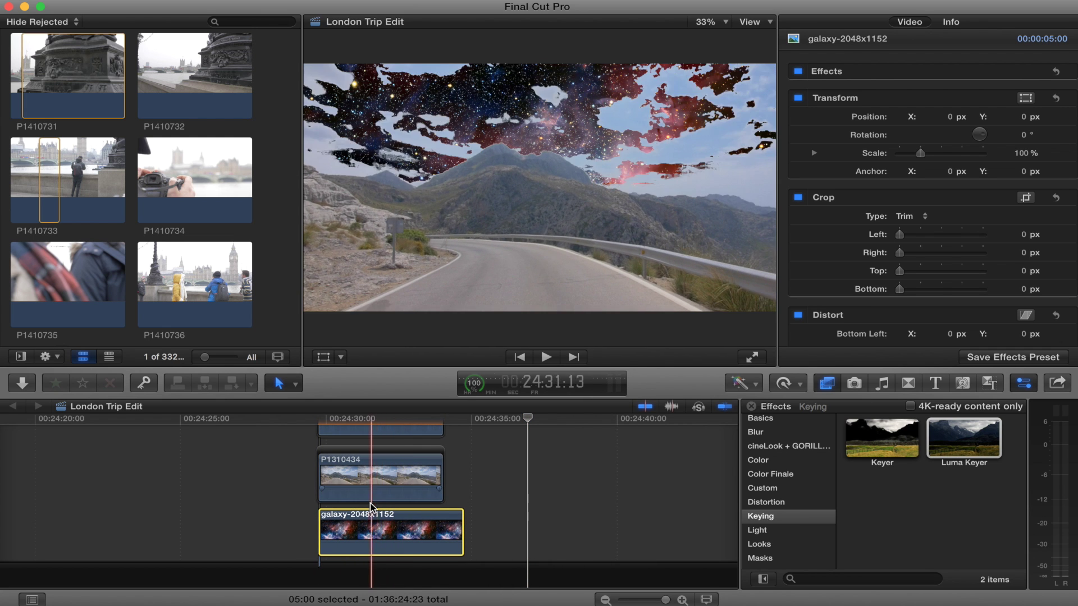
# Play back the galaxy sky composite and bring up the Color Board for the galaxy clip
pyautogui.press('space')
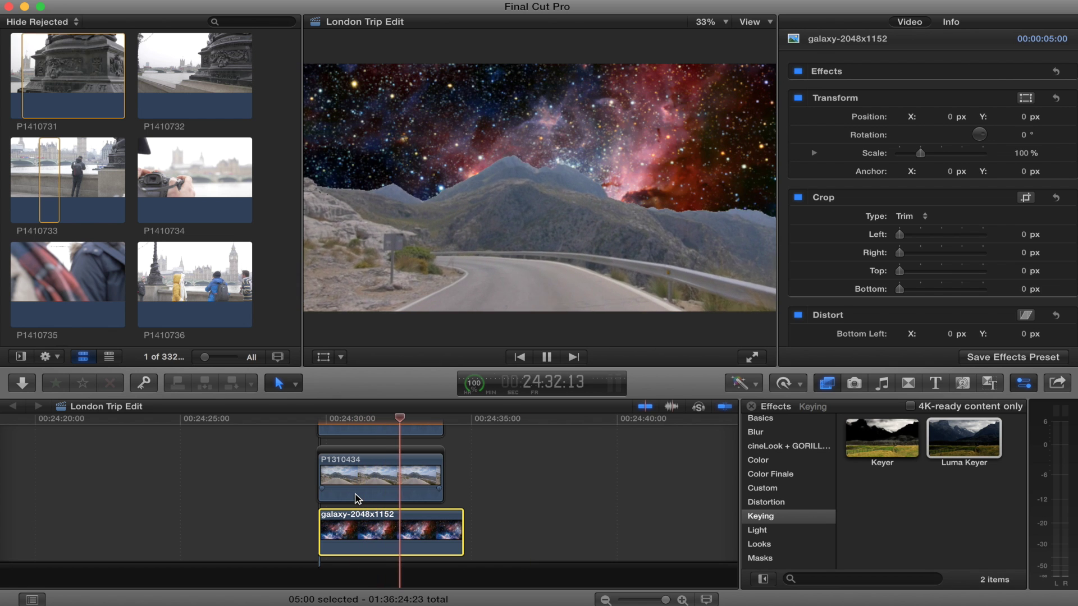
pyautogui.press('space')
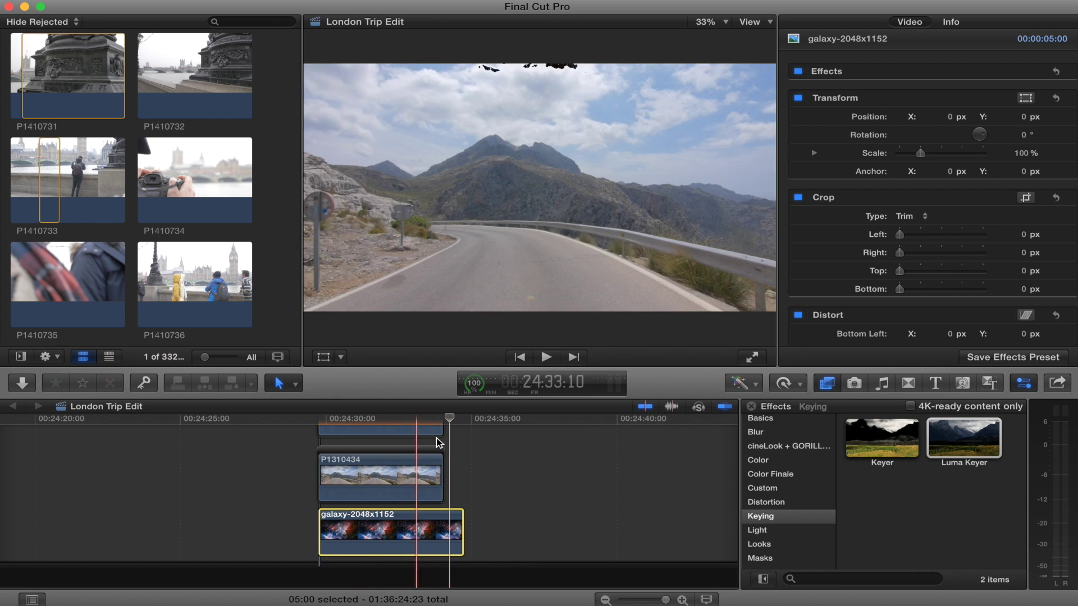
pyautogui.click(404, 425)
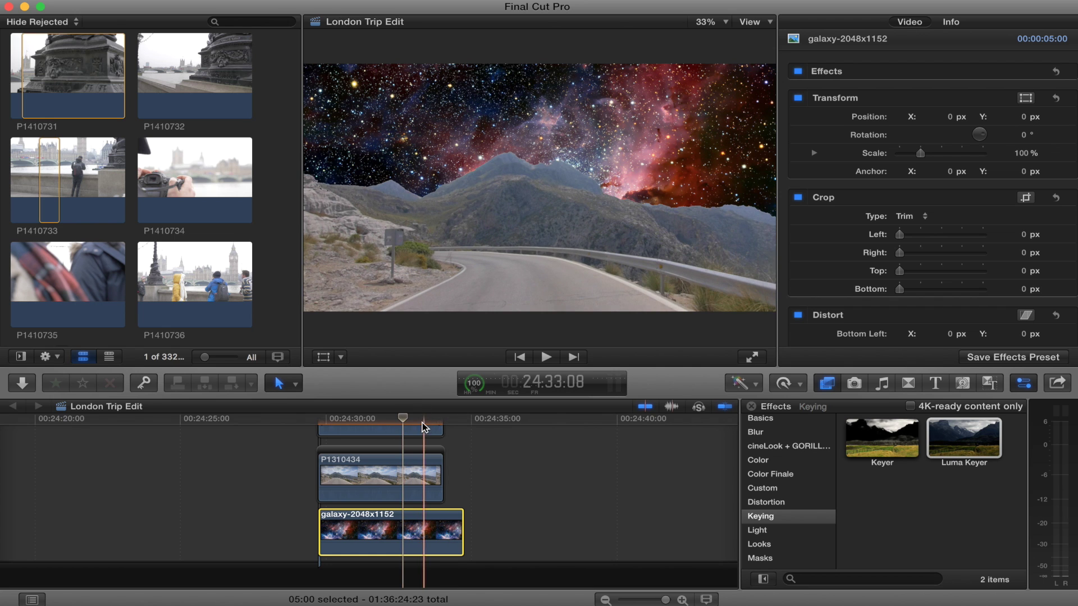
pyautogui.scroll(2, 412, 460)
pyautogui.scroll(-2, 413, 460)
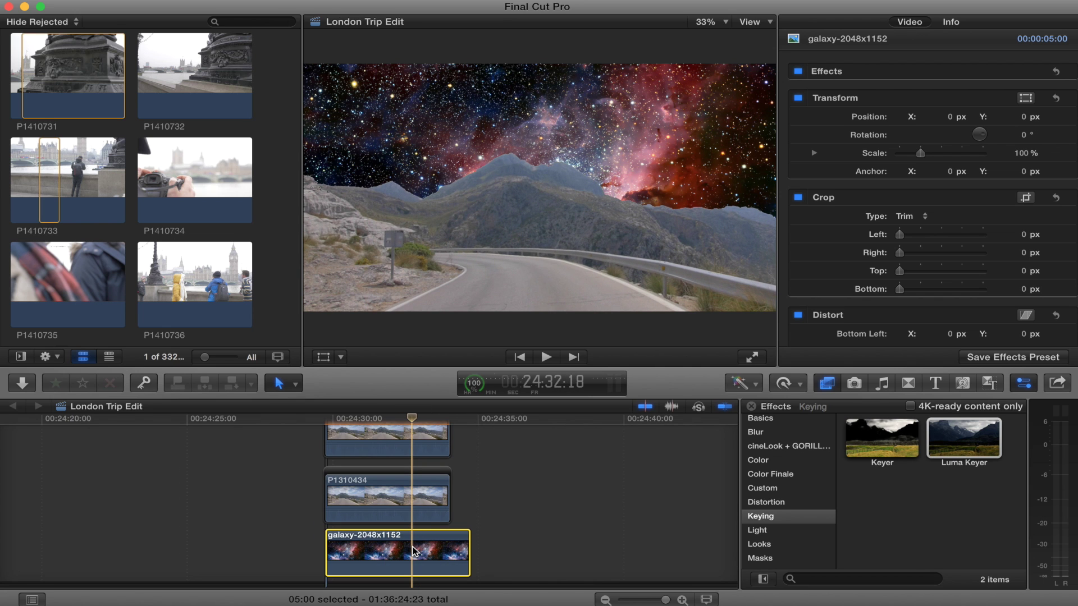
pyautogui.press('super+6')
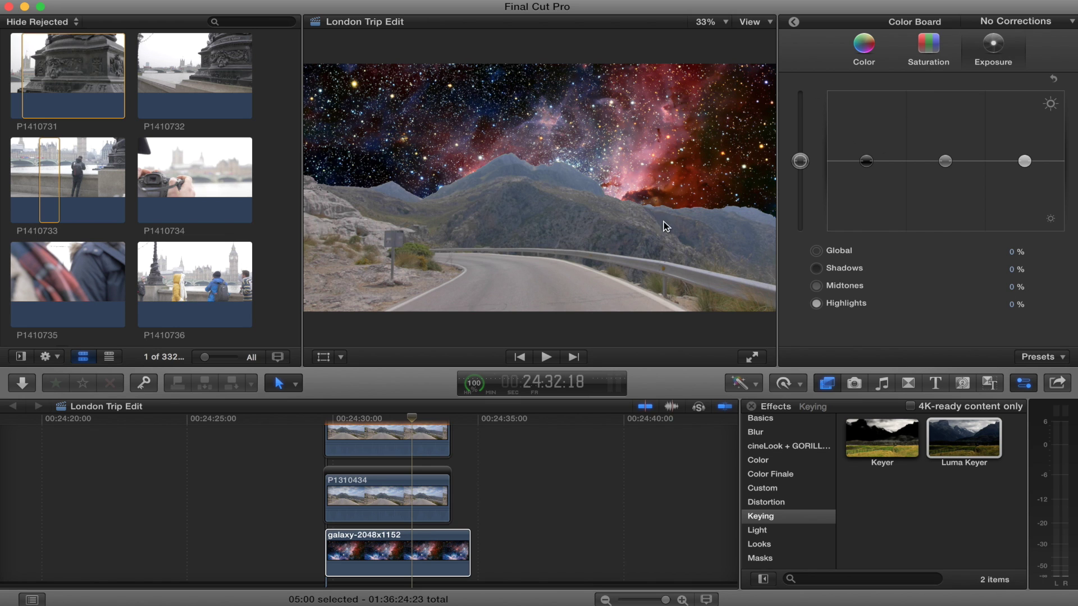
# Brighten the galaxy's shadows and lower its Global saturation to -42% in the Color Board
pyautogui.press('super+2')
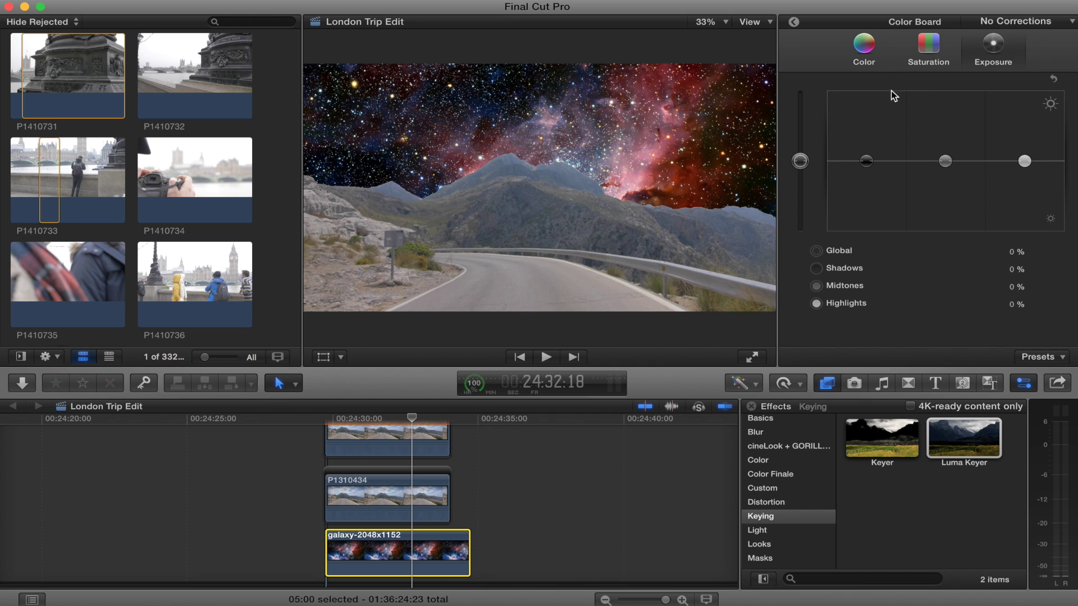
pyautogui.moveTo(866, 163); pyautogui.dragTo(863, 153)
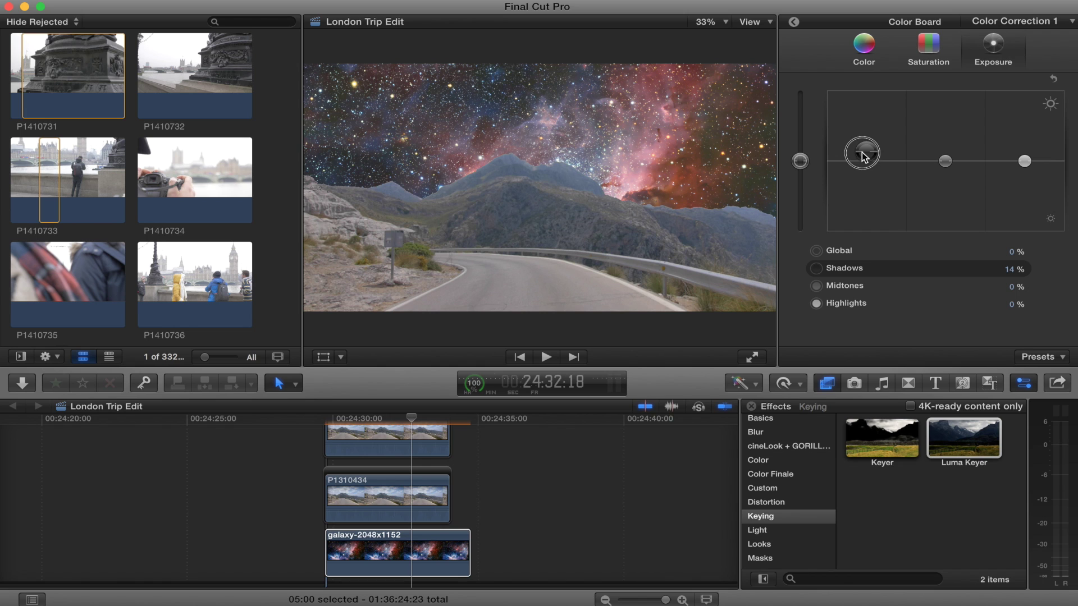
pyautogui.click(926, 56)
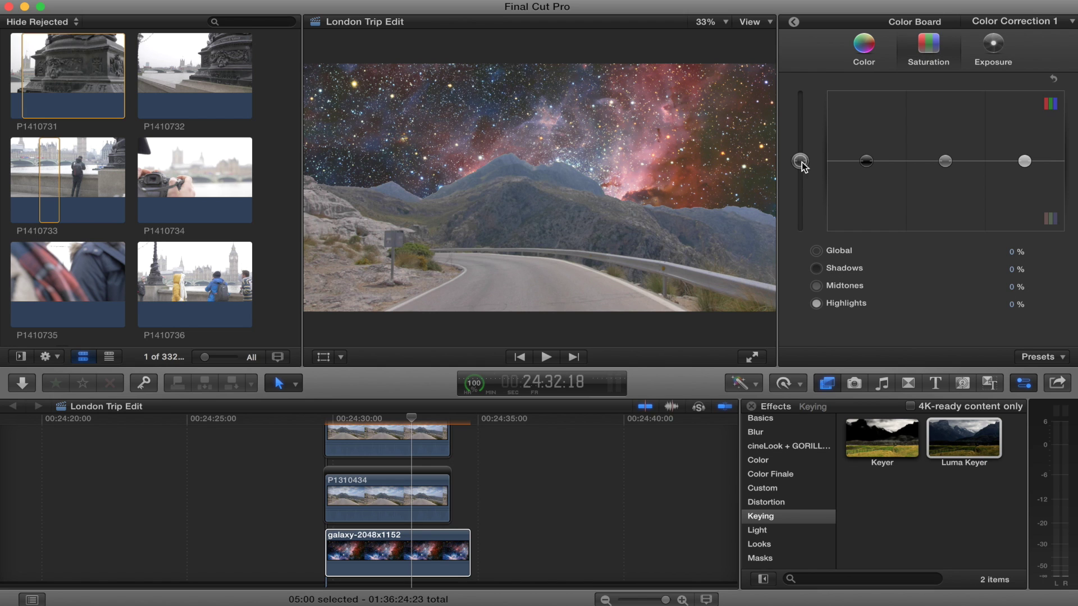
pyautogui.moveTo(801, 162); pyautogui.dragTo(806, 196)
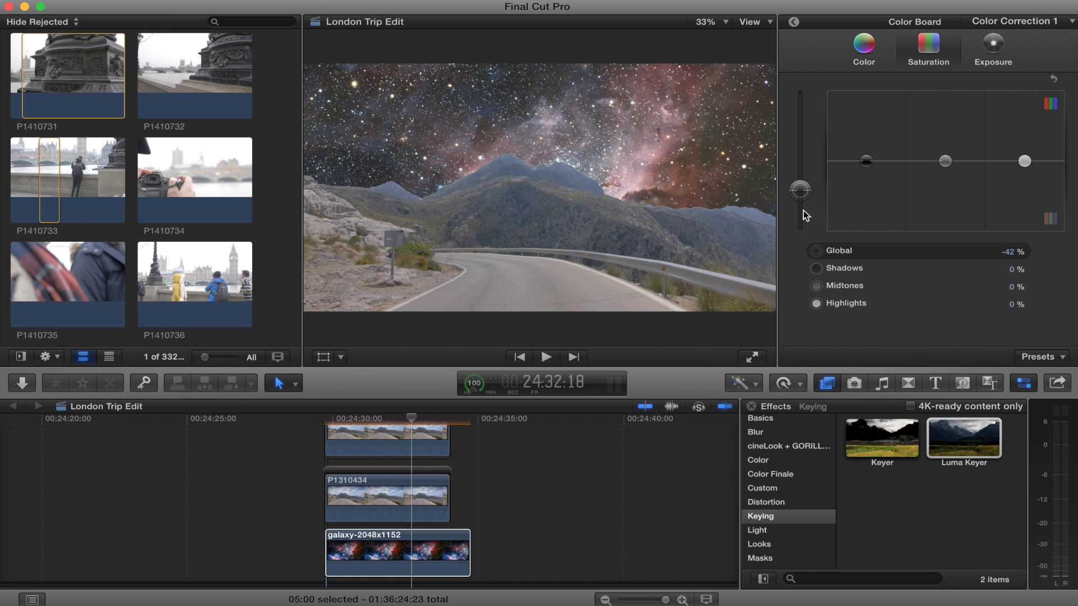
# Select the galaxy clip and show its Video inspector properties
pyautogui.click(401, 555)
pyautogui.scroll(2, 408, 487)
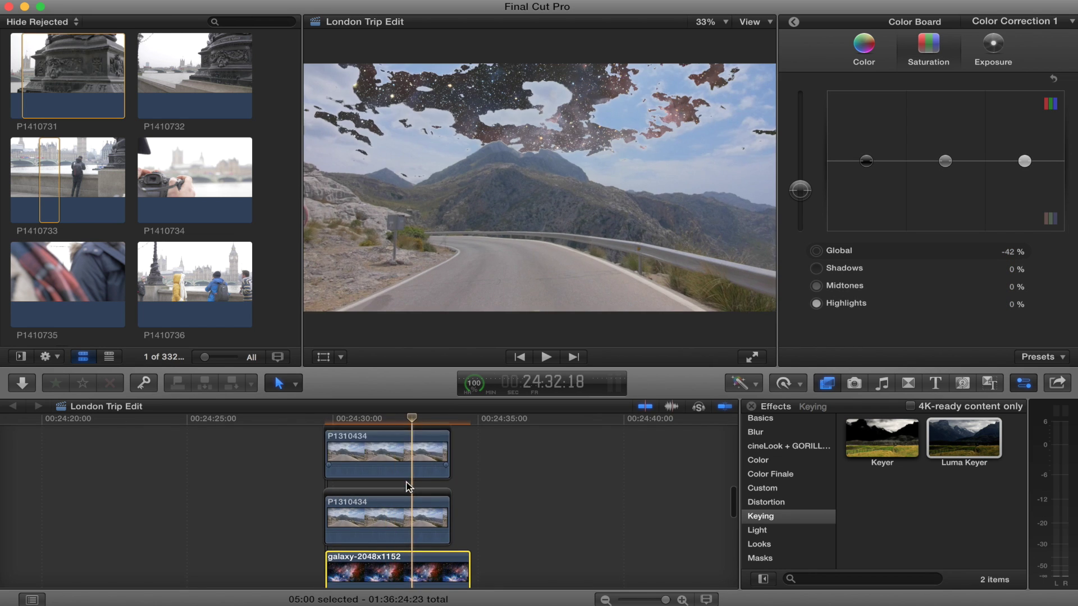
pyautogui.scroll(-2, 415, 505)
pyautogui.click(430, 560)
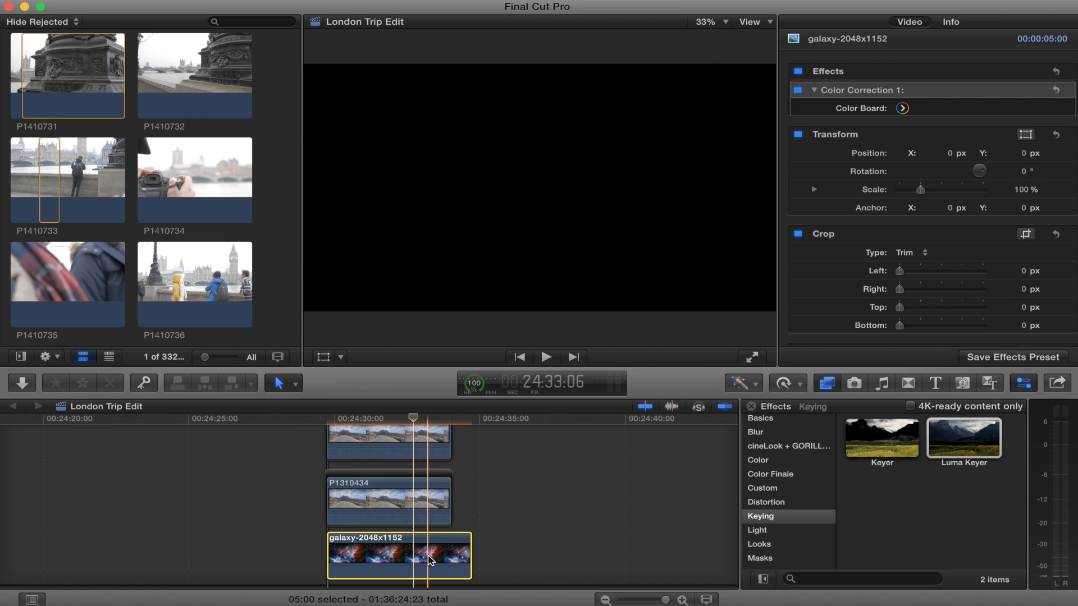
pyautogui.scroll(-1, 415, 559)
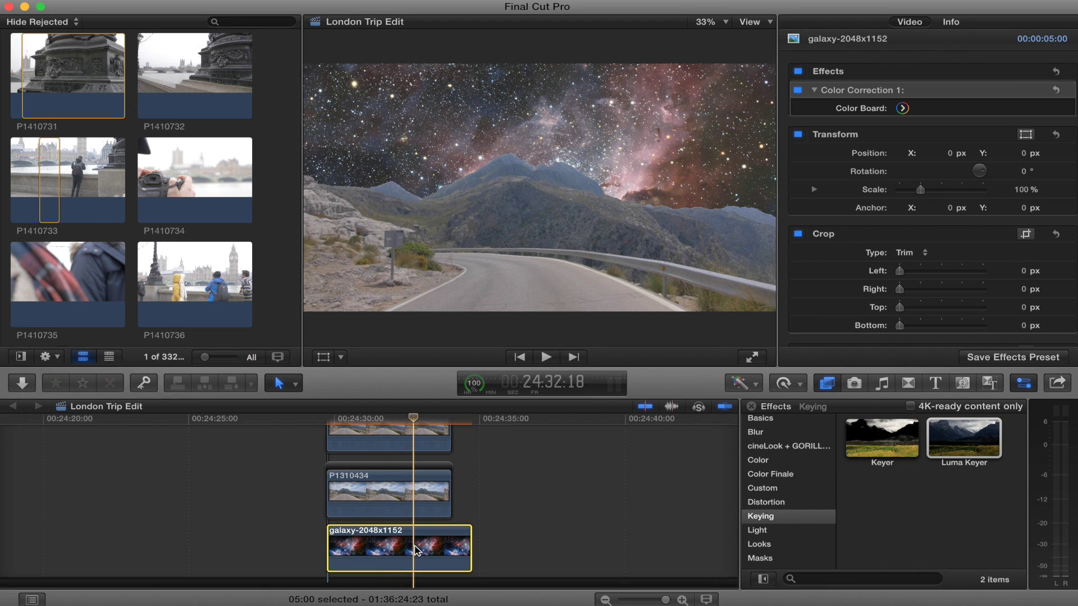
pyautogui.hscroll(1, 417, 535)
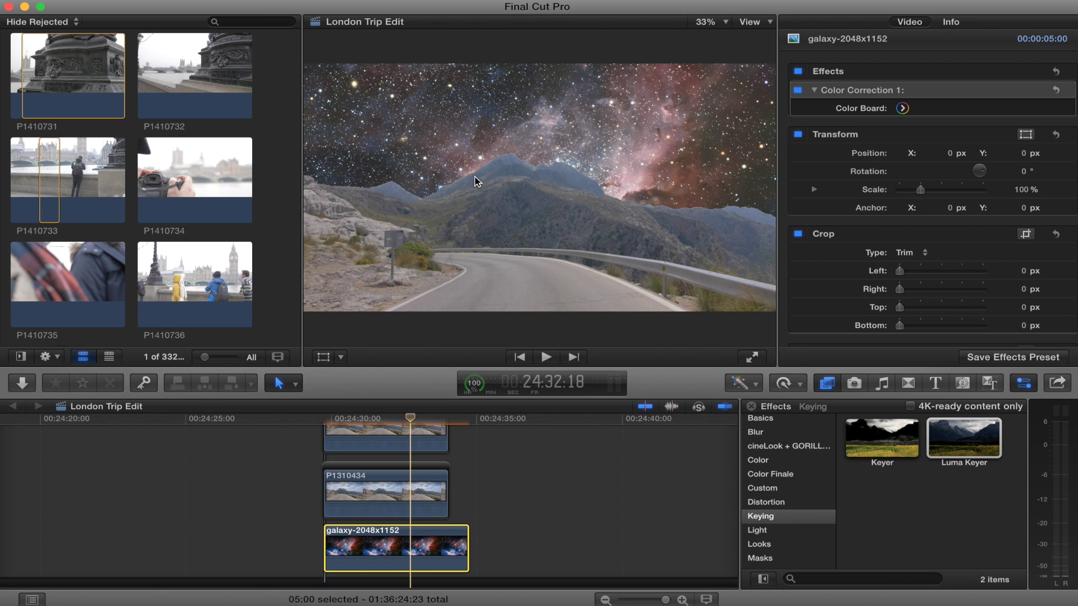
pyautogui.press('Left')
pyautogui.press('Left')
pyautogui.press('Left')
pyautogui.press('Left')
pyautogui.press('Left')
pyautogui.press('Left')
# Set the galaxy's Scale to 116% and add a Transform keyframe at the clip start
pyautogui.moveTo(923, 195); pyautogui.dragTo(927, 196)
pyautogui.click(350, 421)
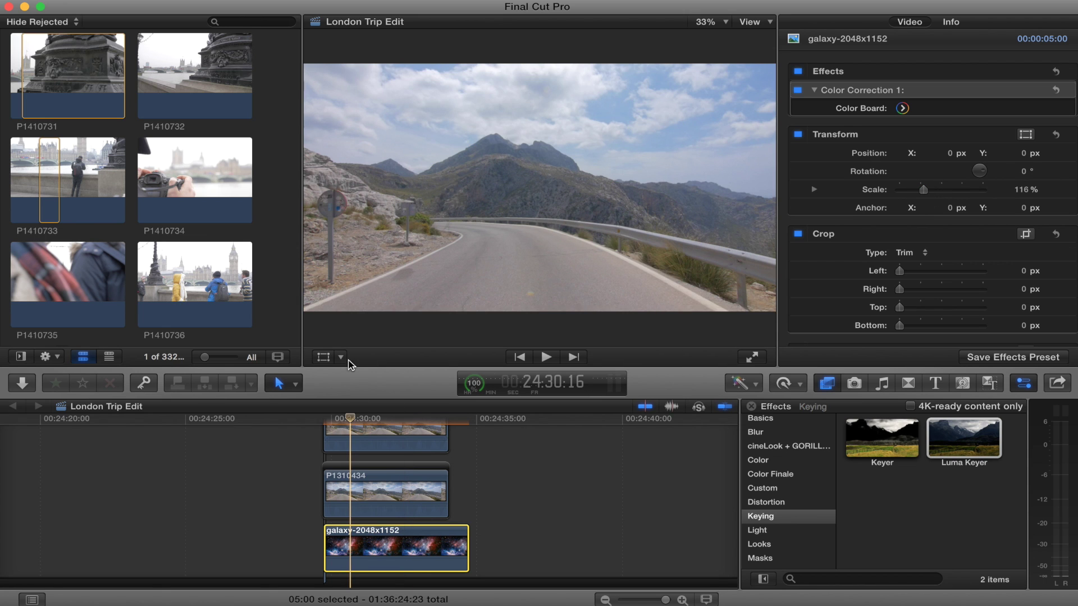
pyautogui.click(323, 358)
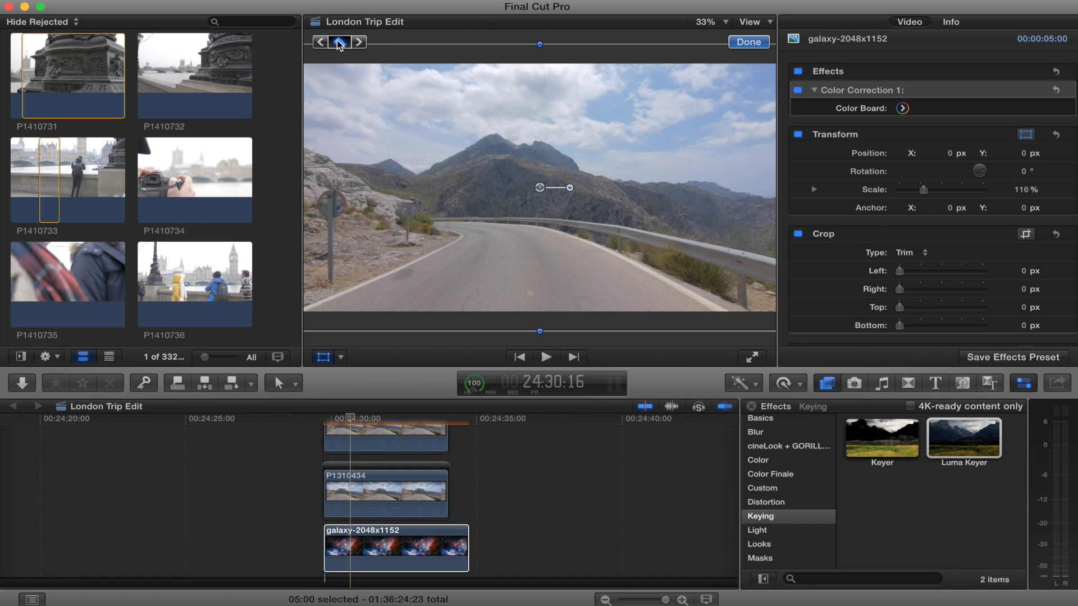
pyautogui.click(339, 43)
# Later in the clip, scale the galaxy to 130% and play back the growth
pyautogui.click(345, 420)
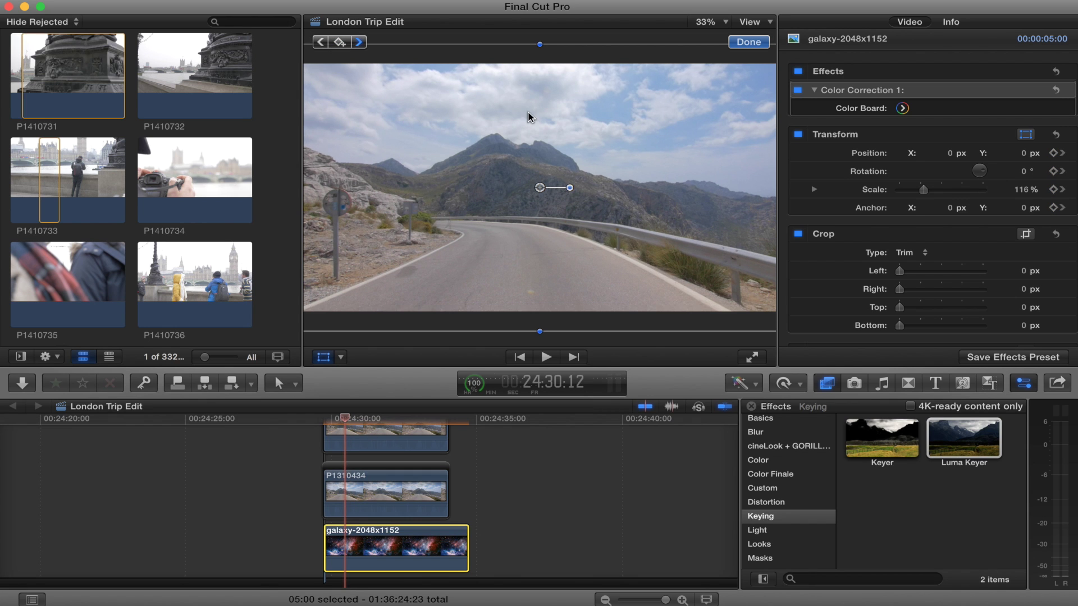
pyautogui.moveTo(353, 421); pyautogui.dragTo(410, 425)
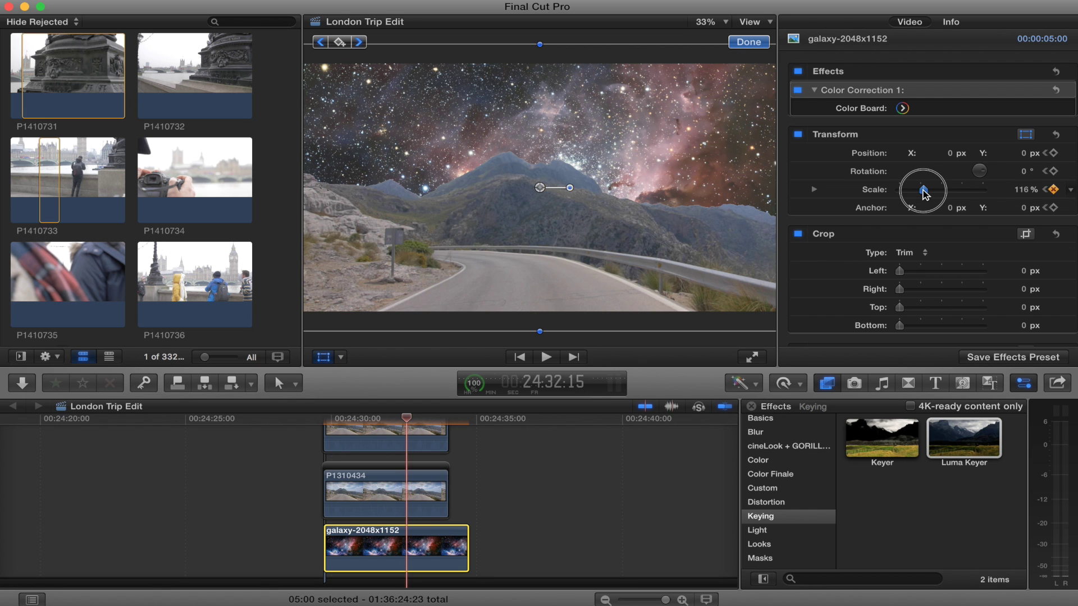
pyautogui.moveTo(925, 194); pyautogui.dragTo(928, 194)
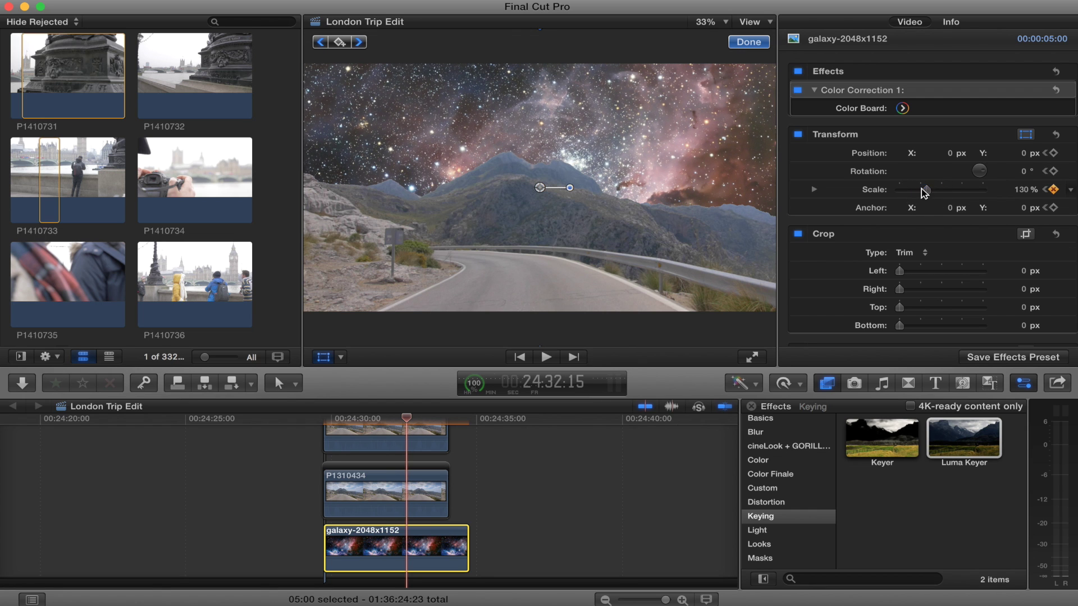
pyautogui.moveTo(397, 427); pyautogui.dragTo(384, 426)
pyautogui.press('space')
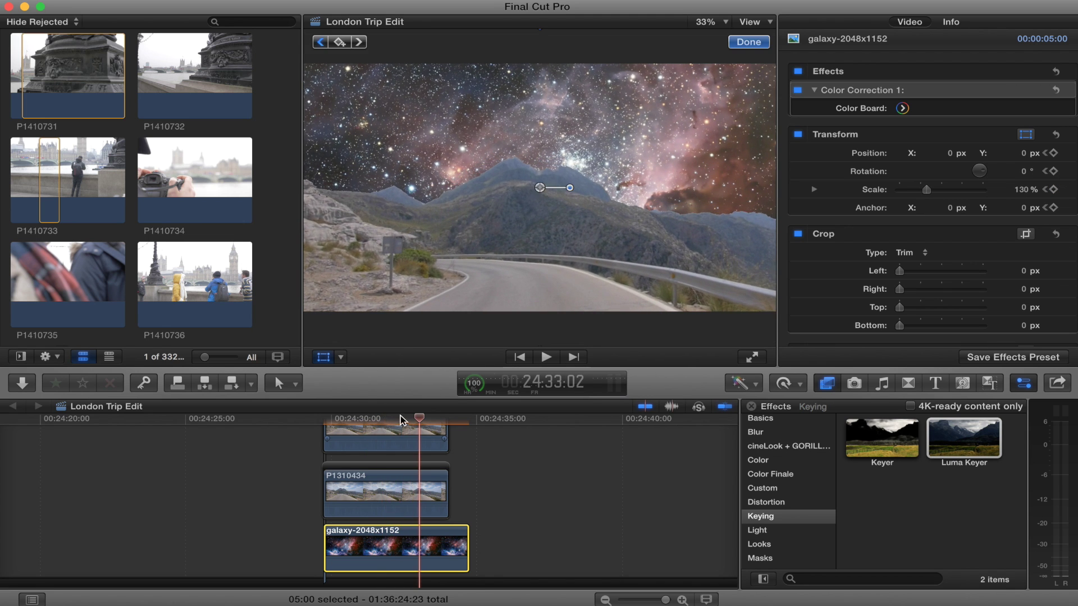
# At the end keyframe, move the galaxy down-right to position 242.6, -236.4 px
pyautogui.hotkey('ctrl', 'v')
pyautogui.press('space')
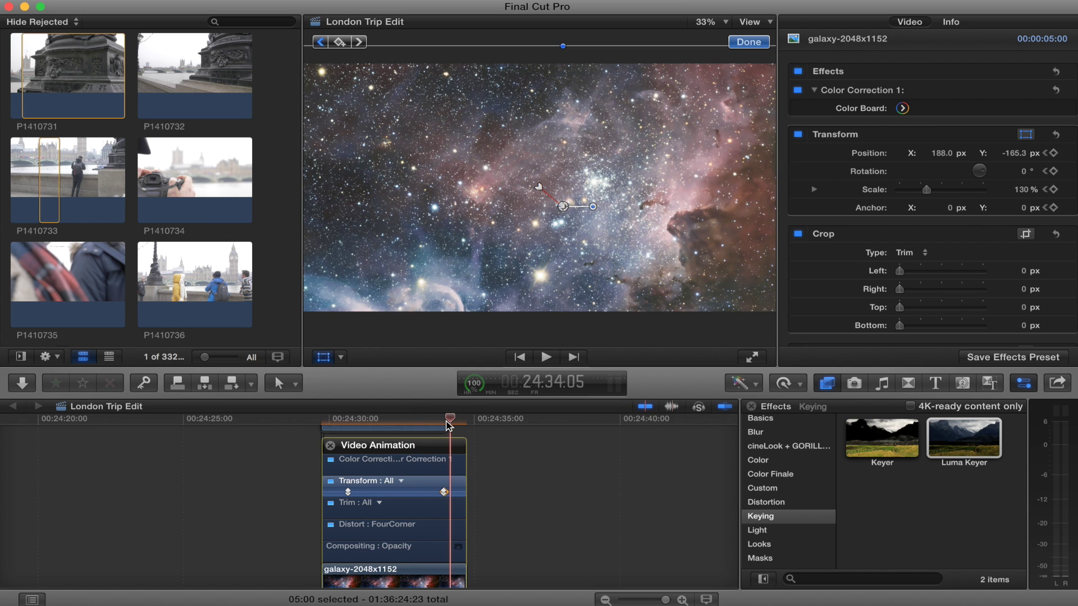
pyautogui.moveTo(449, 425); pyautogui.dragTo(443, 422)
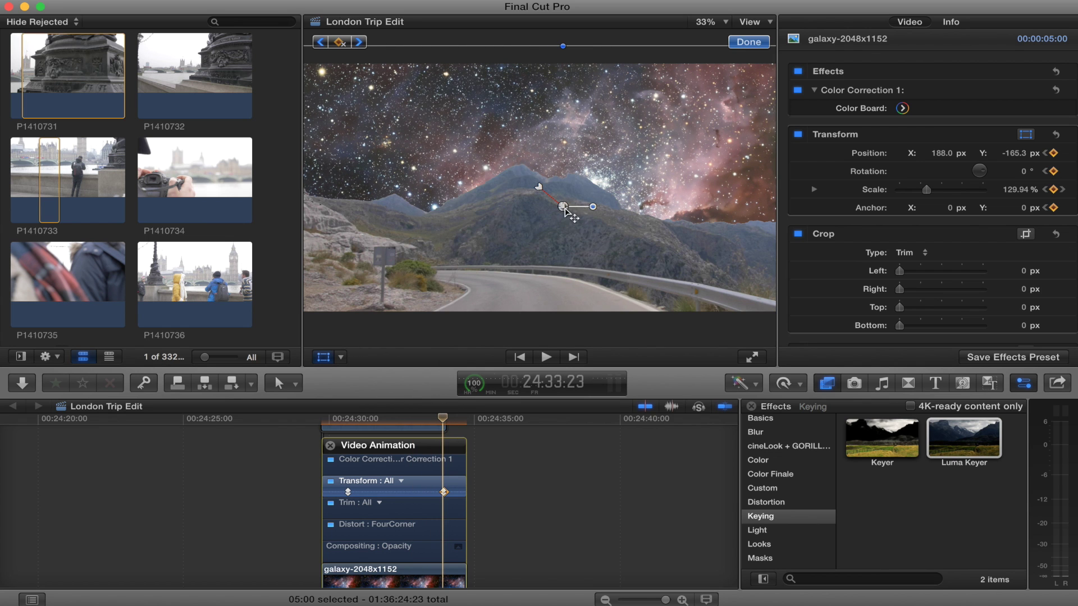
pyautogui.moveTo(565, 210); pyautogui.dragTo(571, 219)
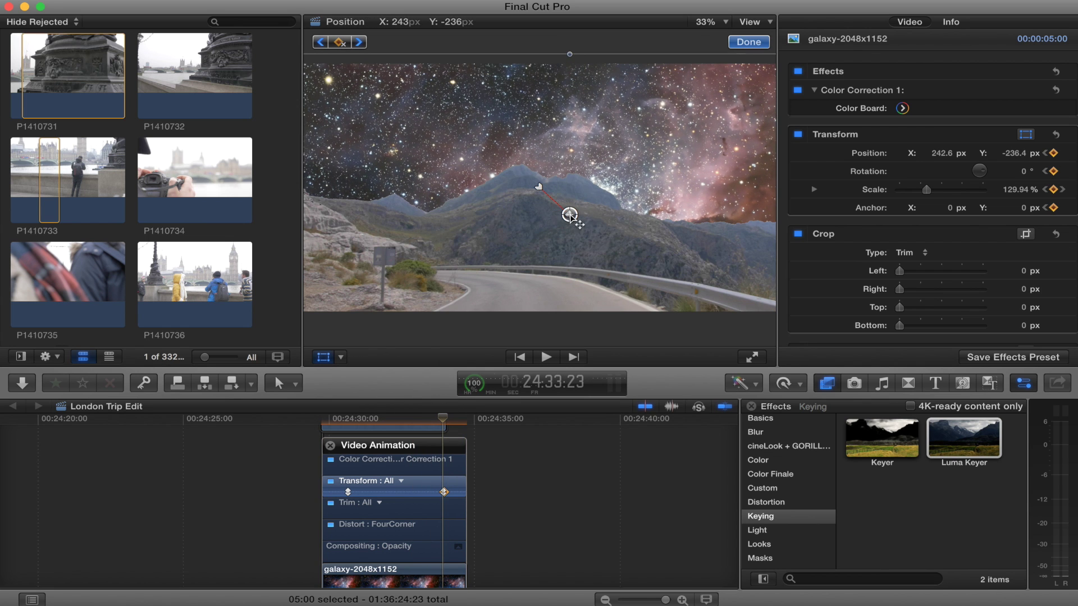
pyautogui.moveTo(413, 418); pyautogui.dragTo(369, 422)
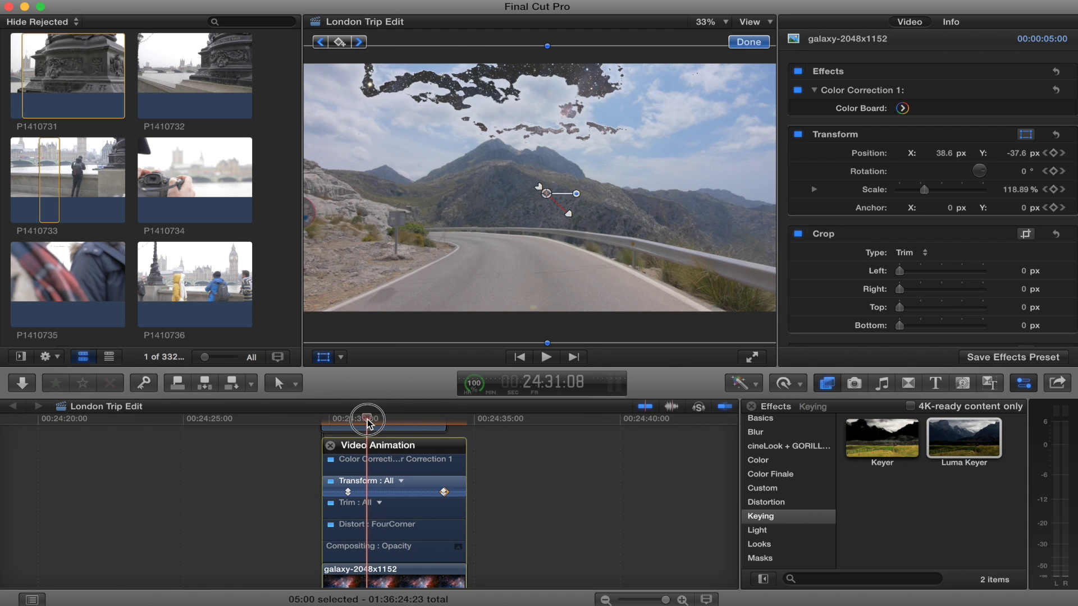
pyautogui.press('space')
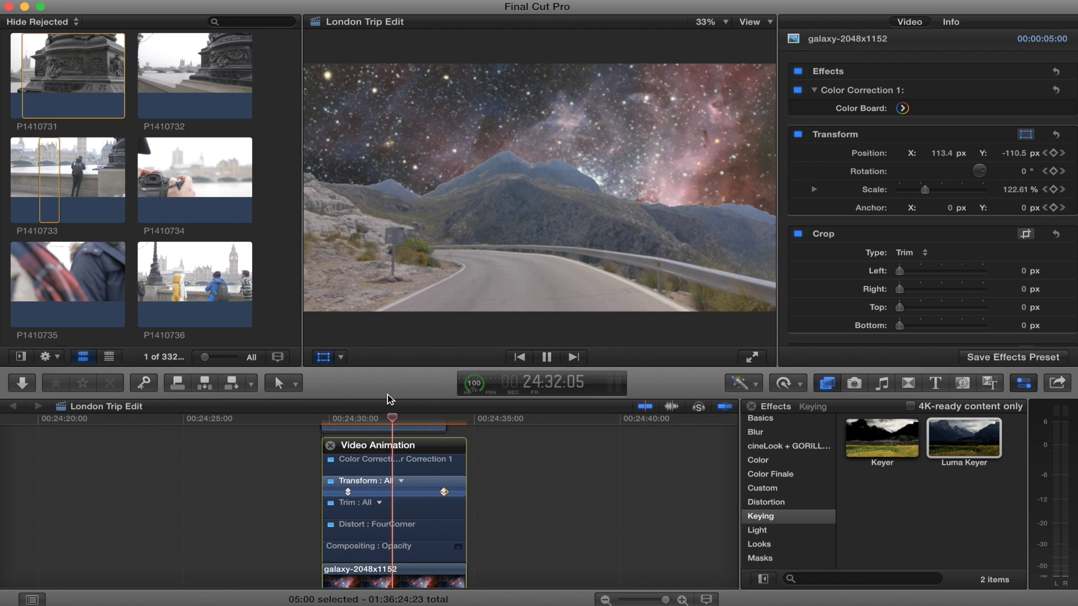
# At the first keyframe, rotate the galaxy 4° and play back the untilting animation
pyautogui.hotkey('alt', ';')
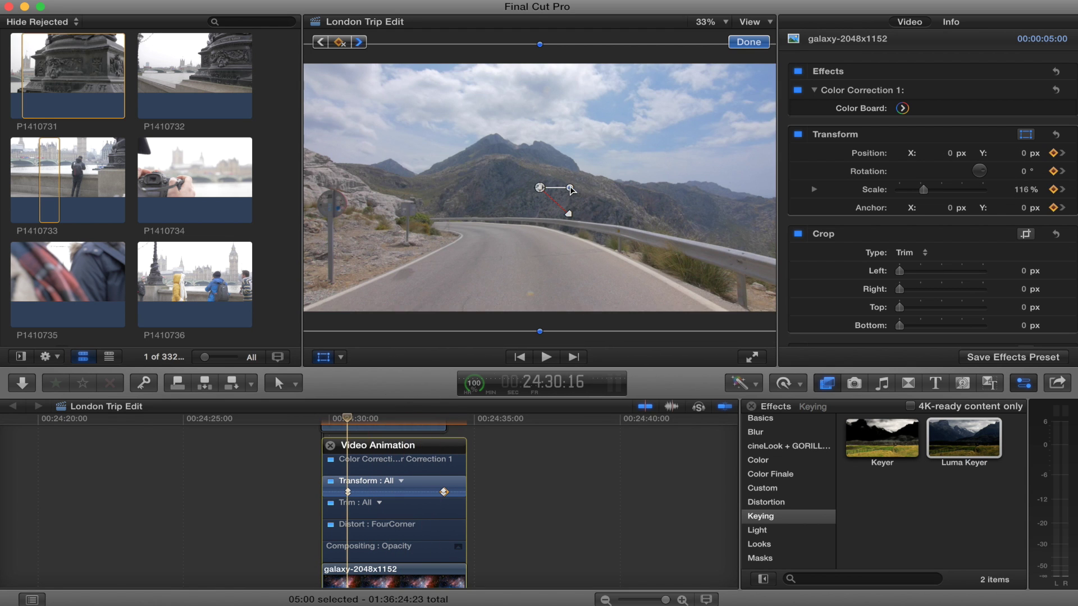
pyautogui.moveTo(570, 189); pyautogui.dragTo(570, 187)
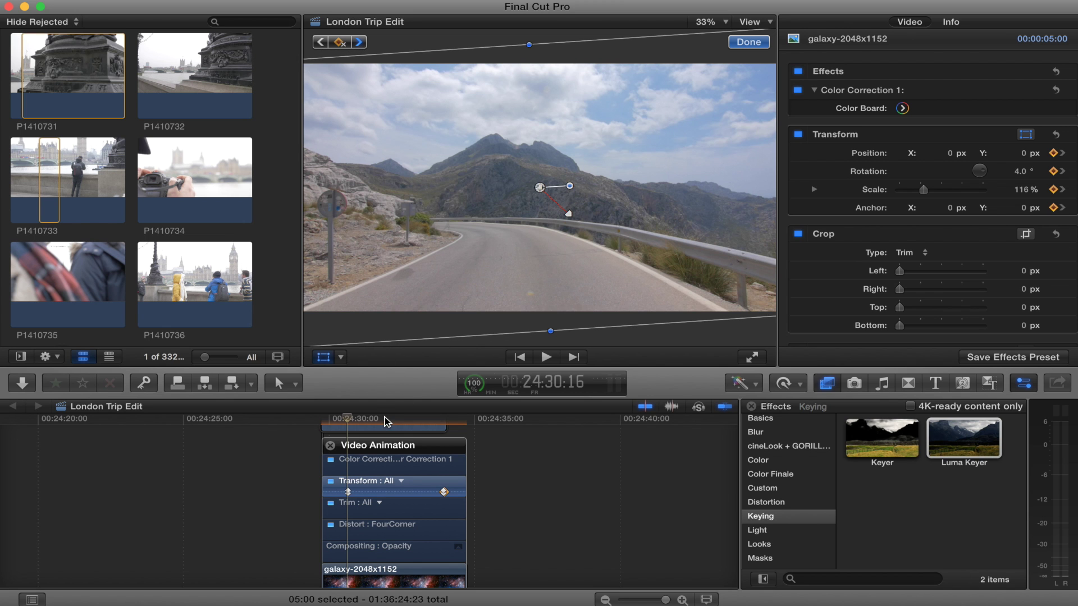
pyautogui.press('space')
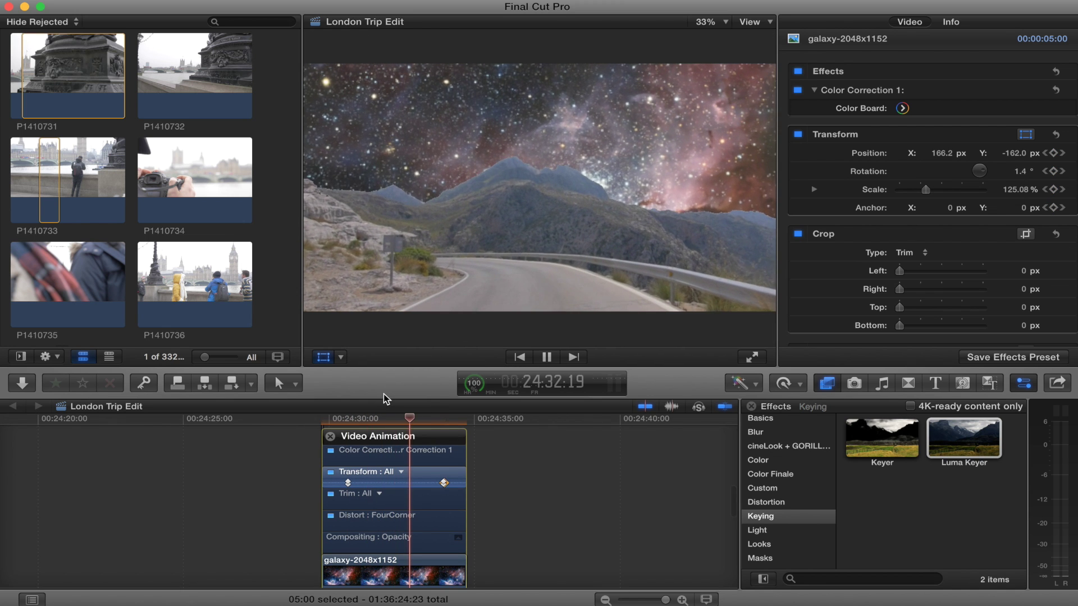
pyautogui.press('space')
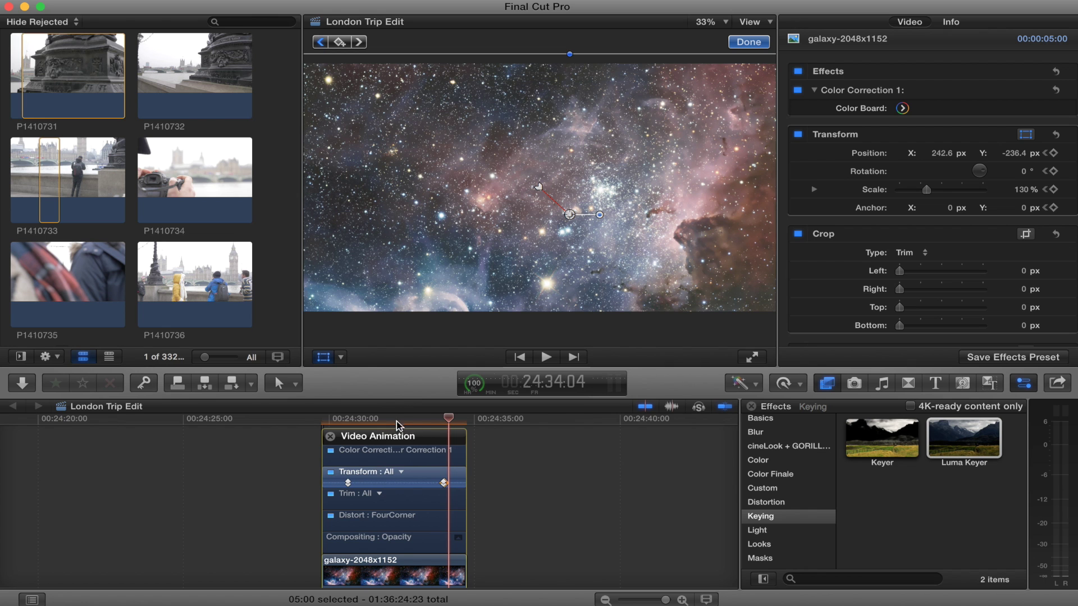
pyautogui.moveTo(399, 425); pyautogui.dragTo(416, 424)
pyautogui.hotkey('ctrl', 'v')
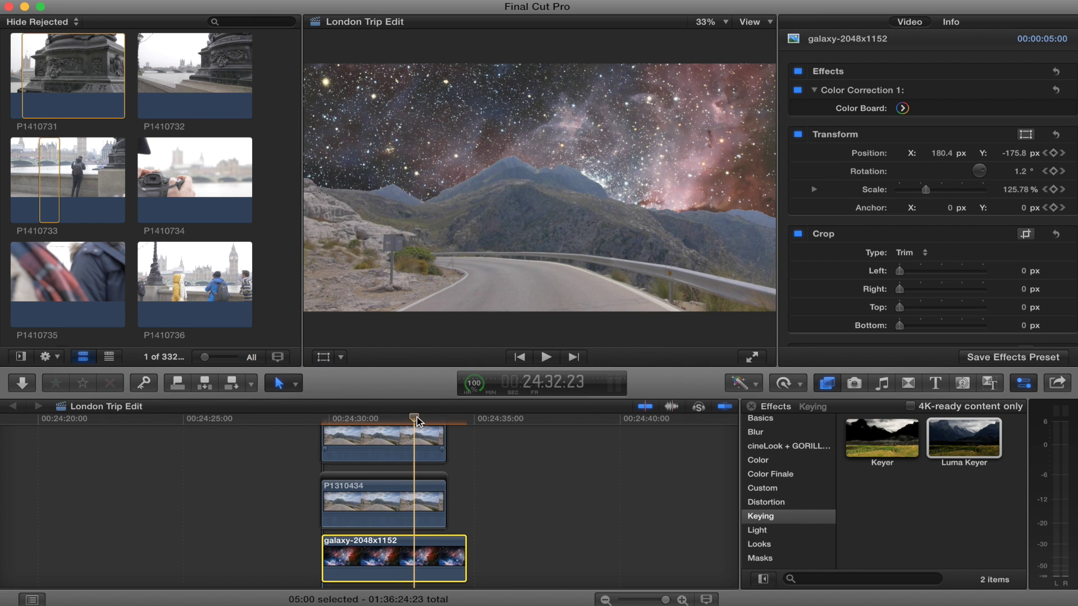
pyautogui.moveTo(418, 422); pyautogui.dragTo(410, 416)
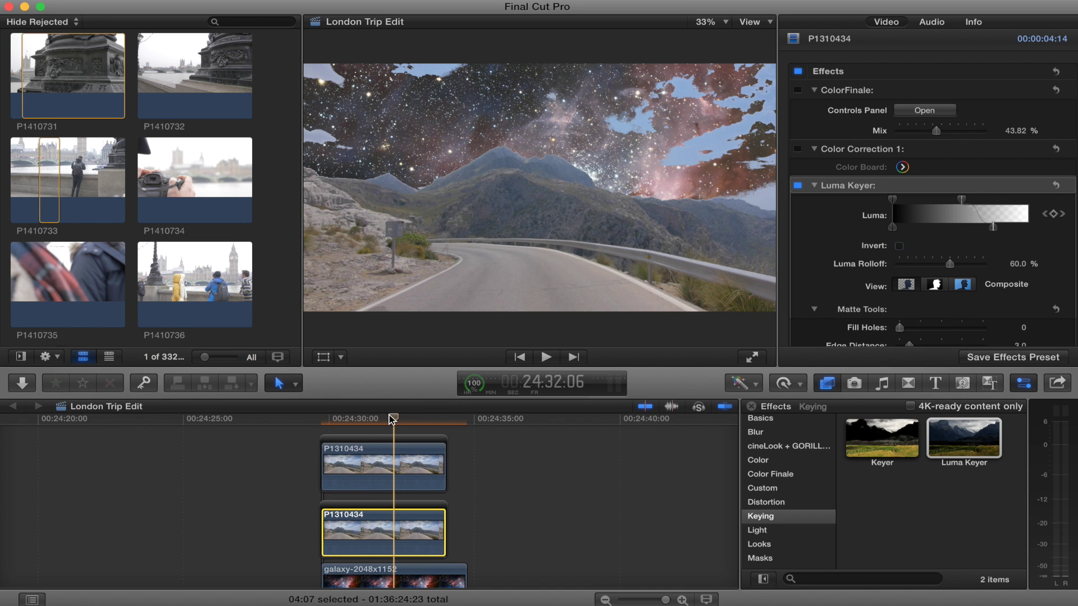
# Place an Adjustment Layer above all clips and apply the ColorFinale grade to it
pyautogui.moveTo(392, 419); pyautogui.dragTo(378, 421)
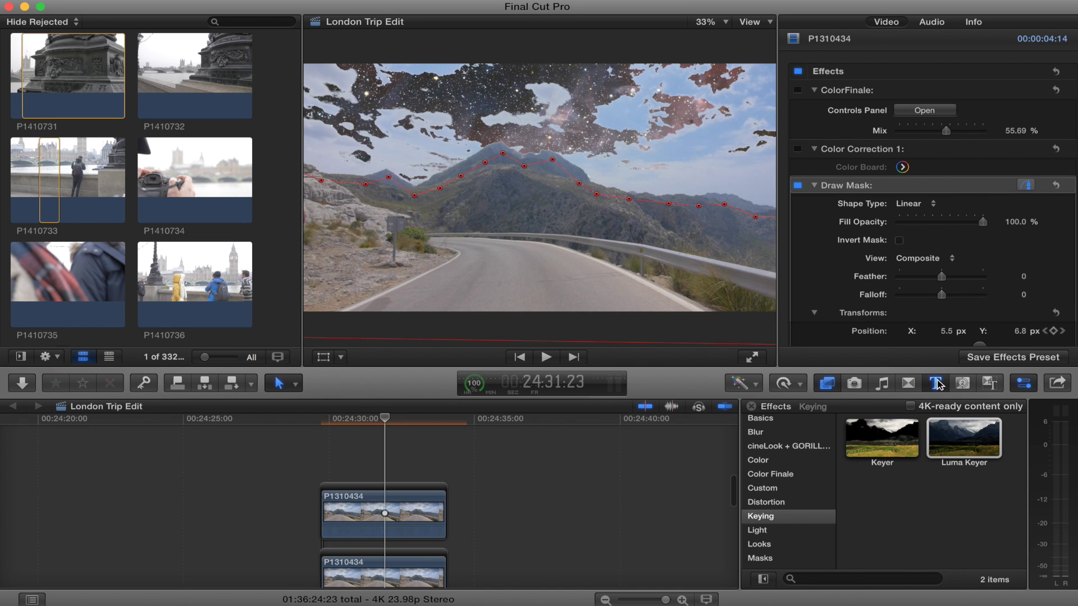
pyautogui.click(937, 383)
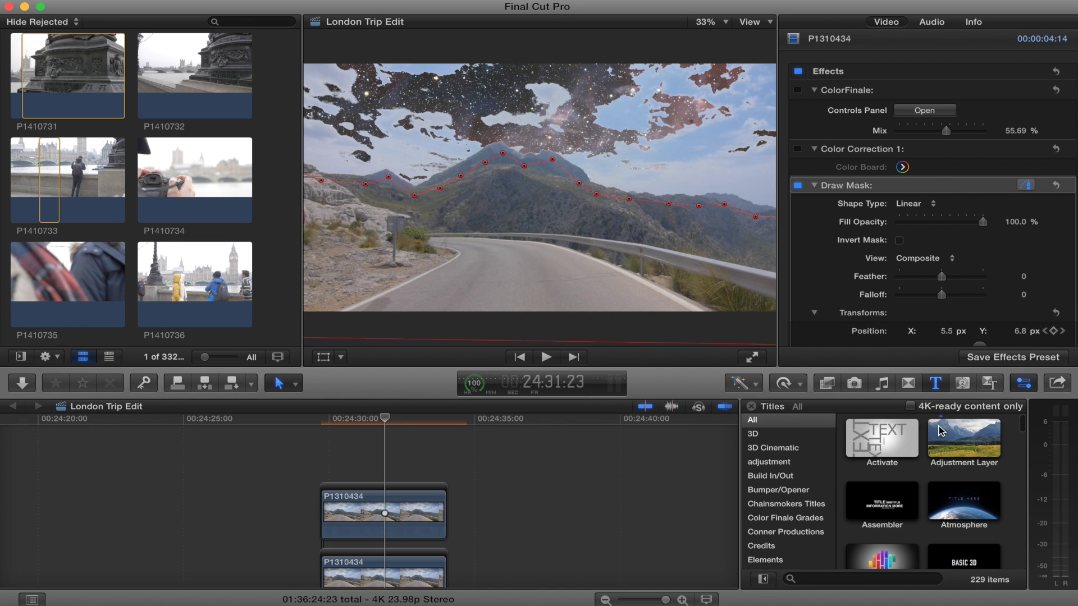
pyautogui.moveTo(964, 438); pyautogui.dragTo(288, 451)
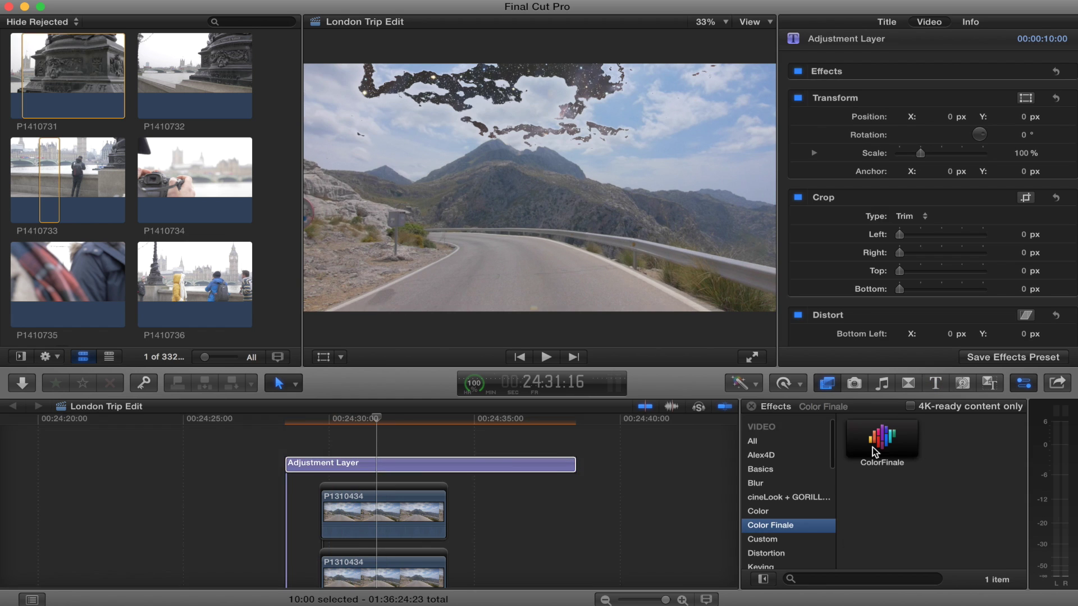
pyautogui.moveTo(882, 438); pyautogui.dragTo(389, 425)
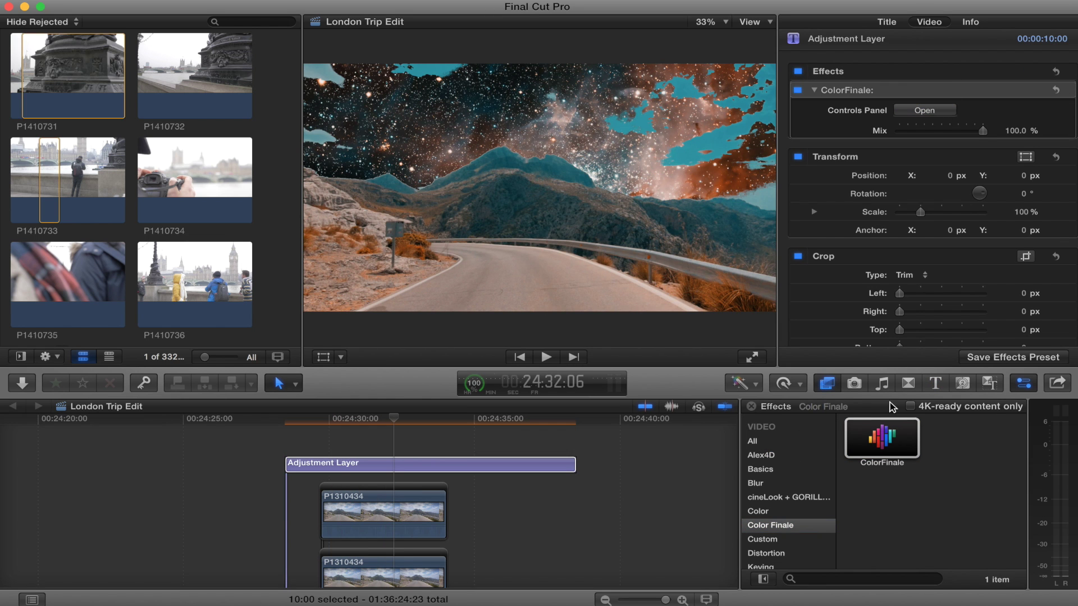
# Add a letterbox solid from Generators > Solids above the adjustment layer
pyautogui.click(913, 387)
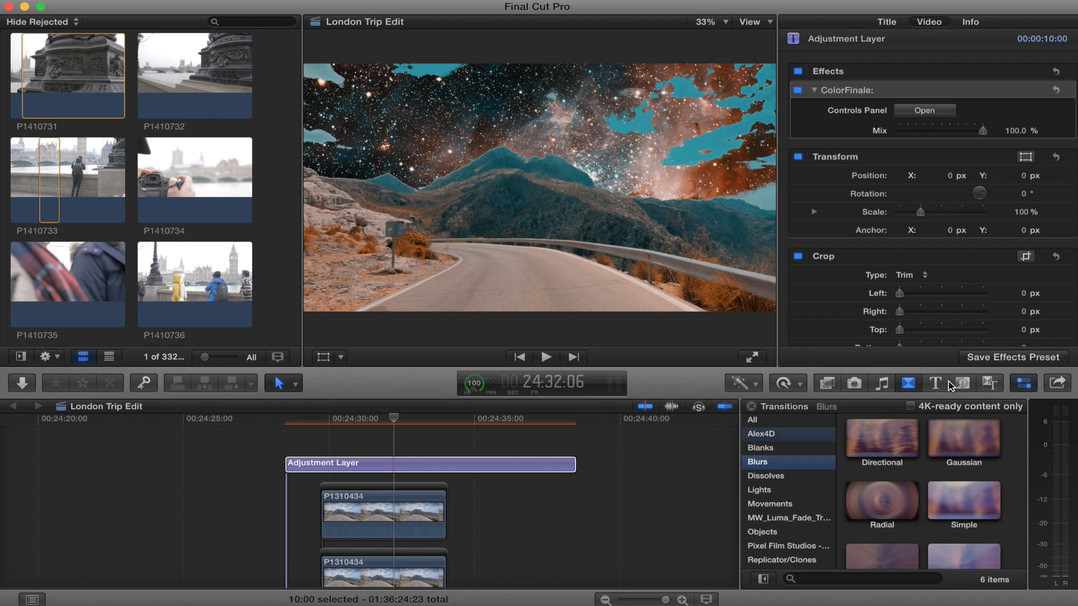
pyautogui.click(962, 387)
pyautogui.moveTo(966, 502); pyautogui.dragTo(303, 431)
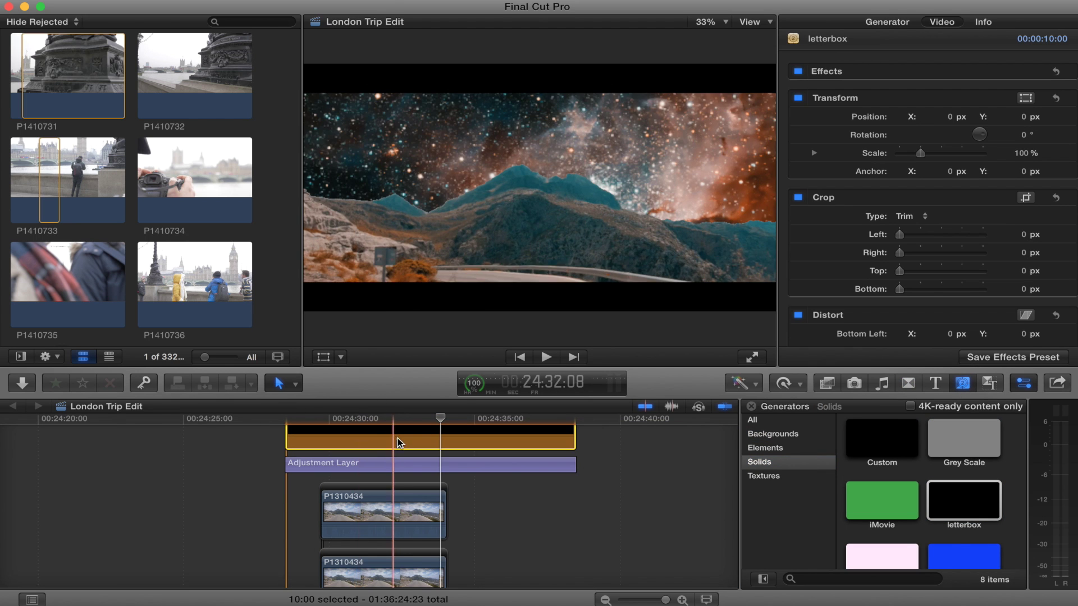
# Select the letterbox layer and scrub from the cloudy to the starry frame to check the letterboxed composite
pyautogui.click(370, 420)
pyautogui.moveTo(370, 422); pyautogui.dragTo(353, 422)
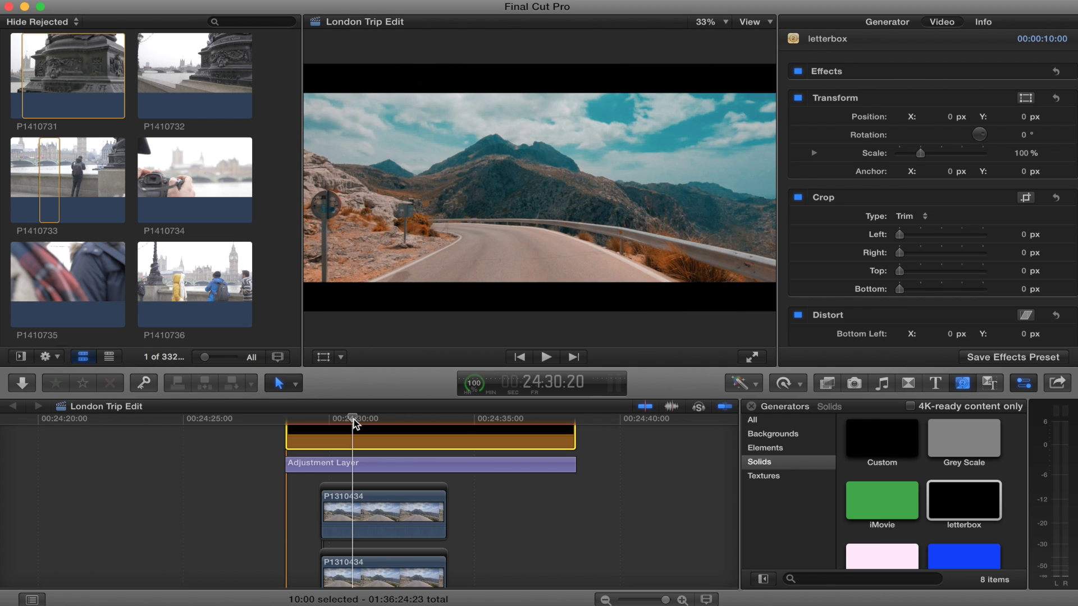
pyautogui.moveTo(354, 422); pyautogui.dragTo(406, 424)
pyautogui.press('Delete')
# Apply a Gaussian blur from the Blur effects to the galaxy clip
pyautogui.scroll(-1, 387, 462)
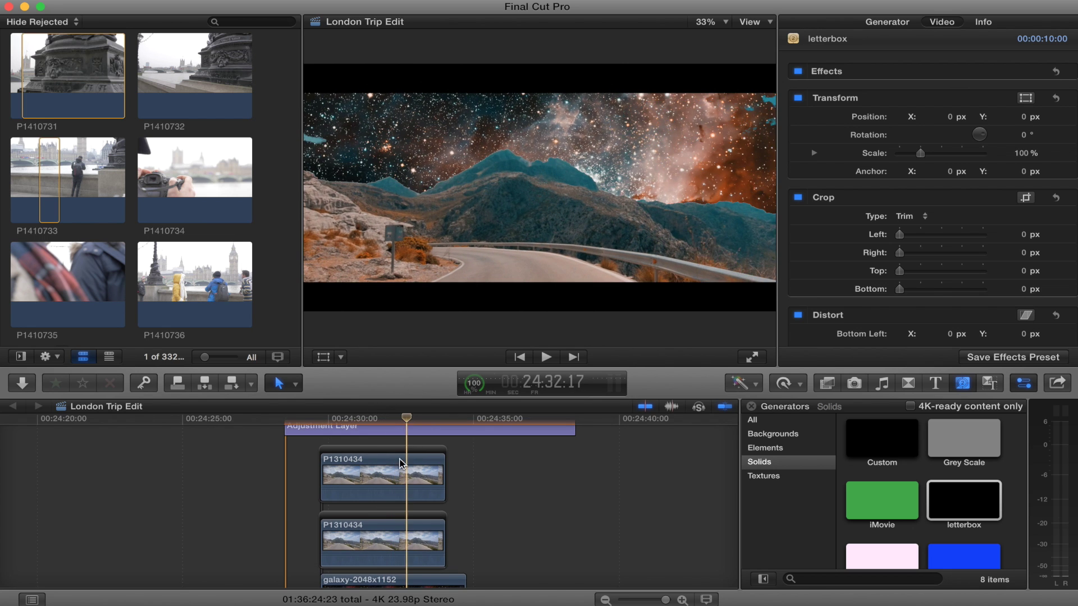
pyautogui.scroll(-2, 400, 470)
pyautogui.scroll(-4, 401, 471)
pyautogui.click(411, 537)
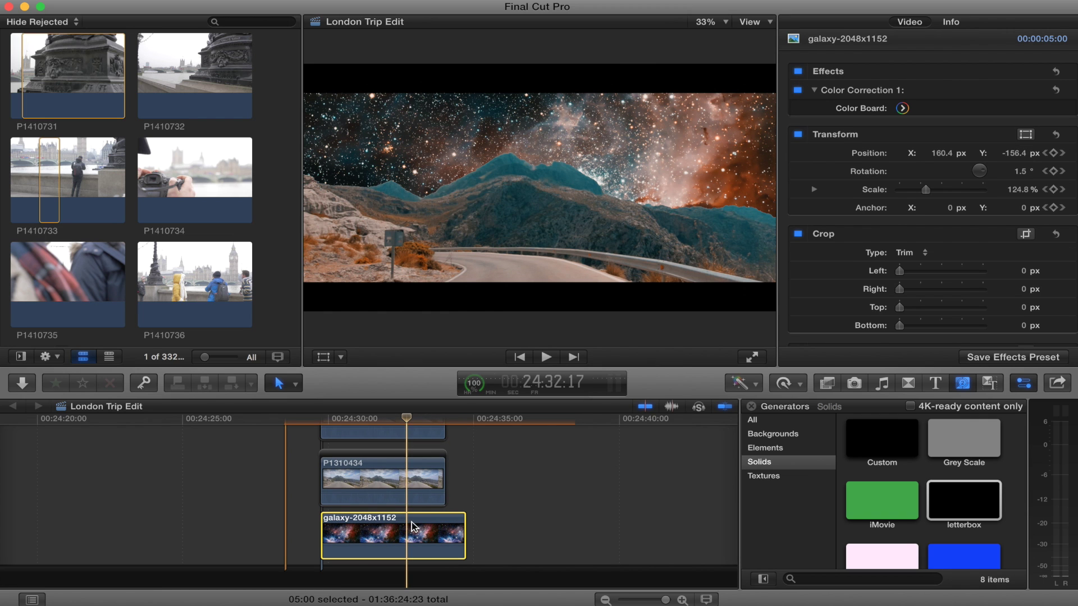
pyautogui.click(826, 384)
pyautogui.click(755, 499)
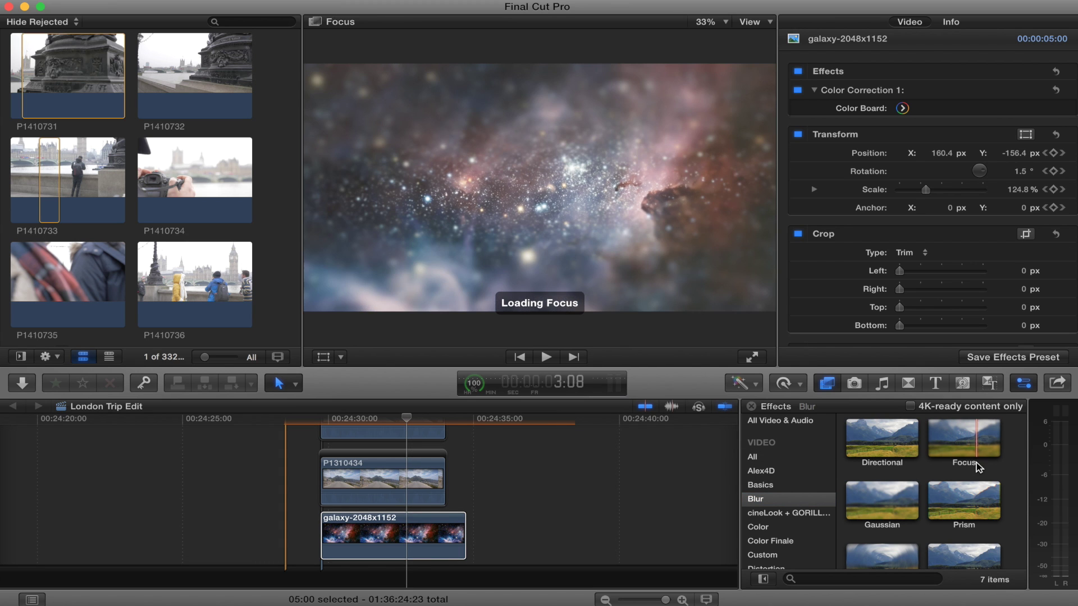
pyautogui.moveTo(882, 501); pyautogui.dragTo(426, 538)
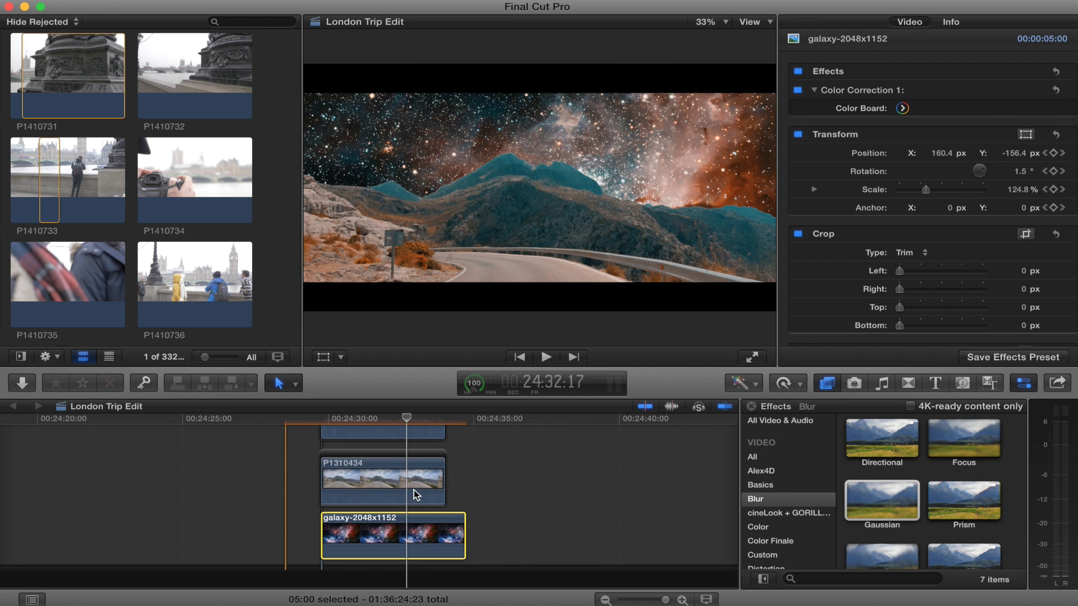